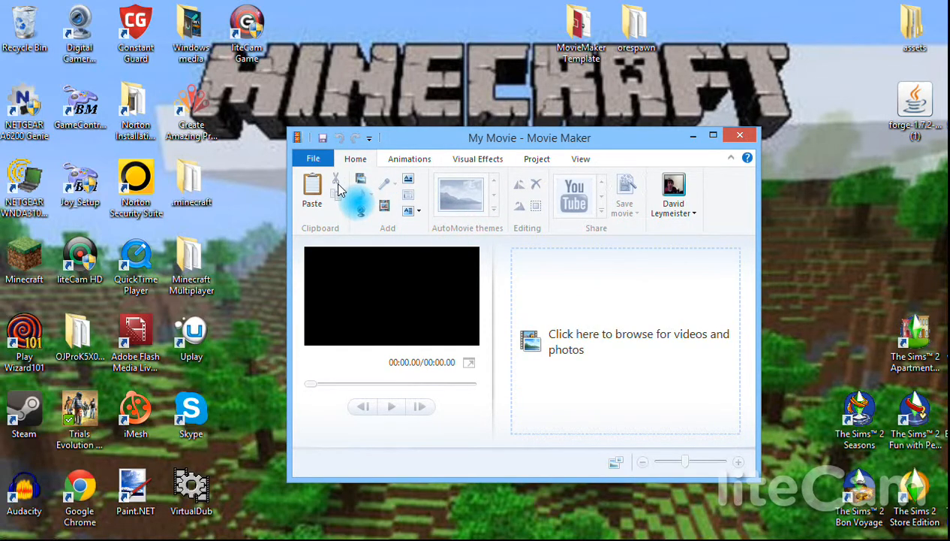
# Step: Add the "Animated yt intro!" video to the project, play it through and return to its start
pyautogui.click(531, 322)
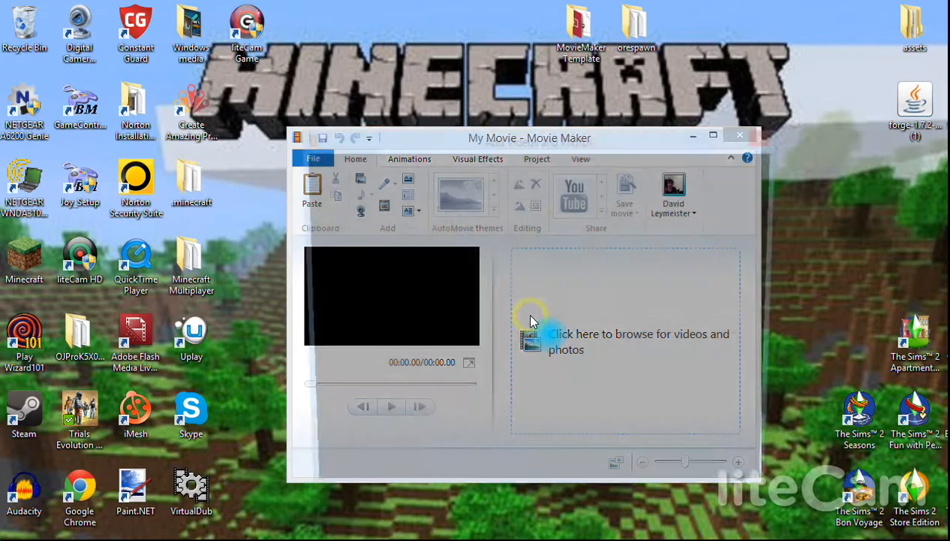
pyautogui.click(779, 142)
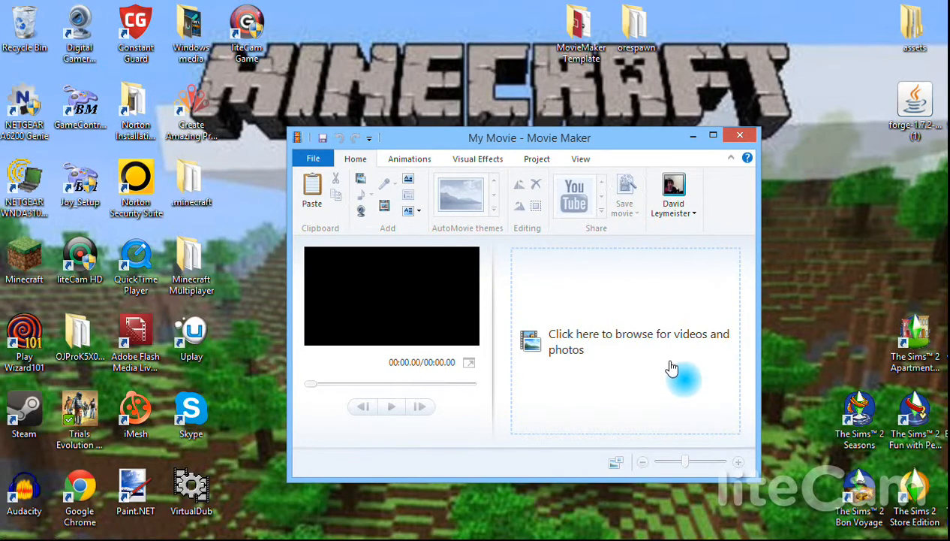
pyautogui.click(361, 182)
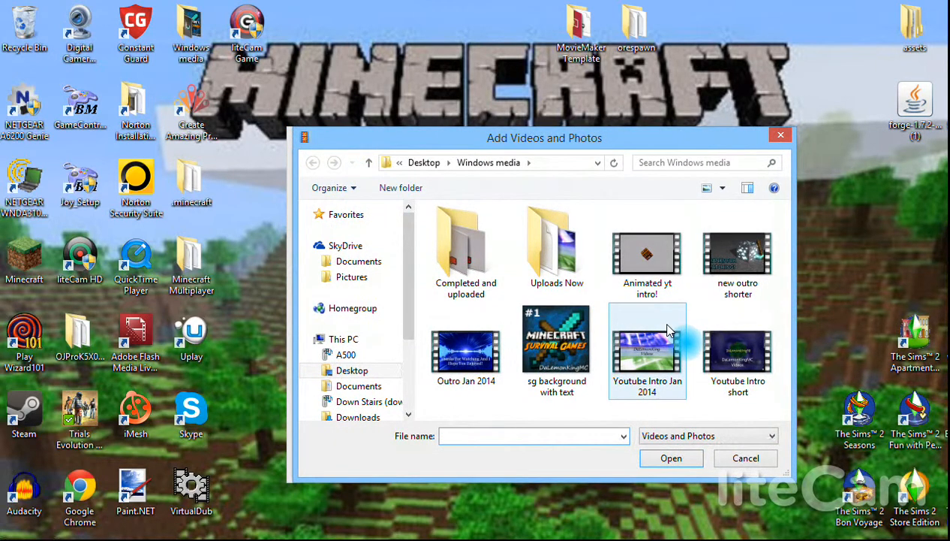
pyautogui.doubleClick(666, 272)
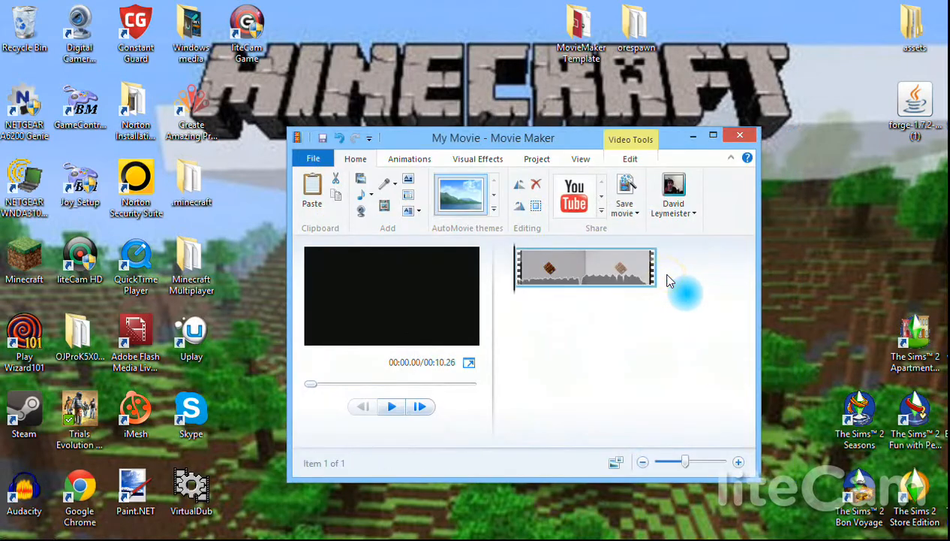
pyautogui.click(392, 406)
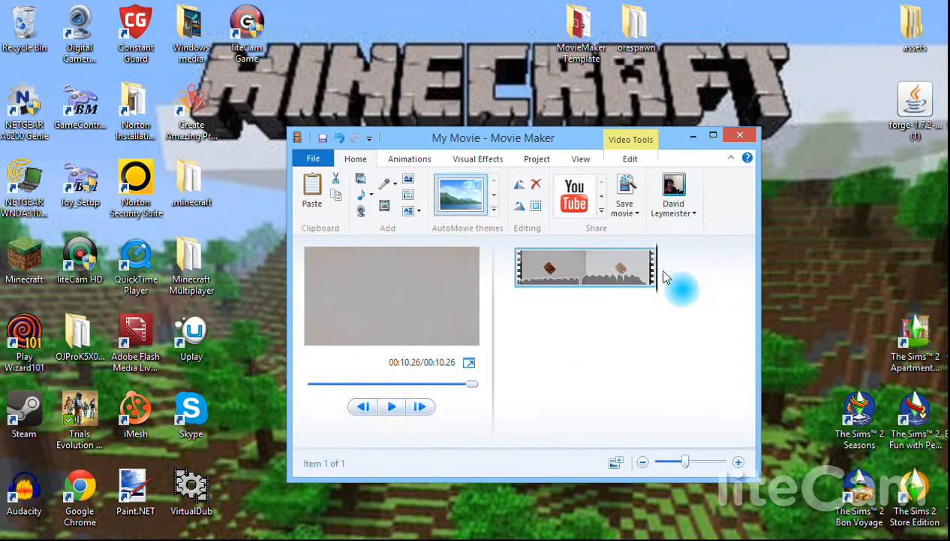
pyautogui.click(502, 272)
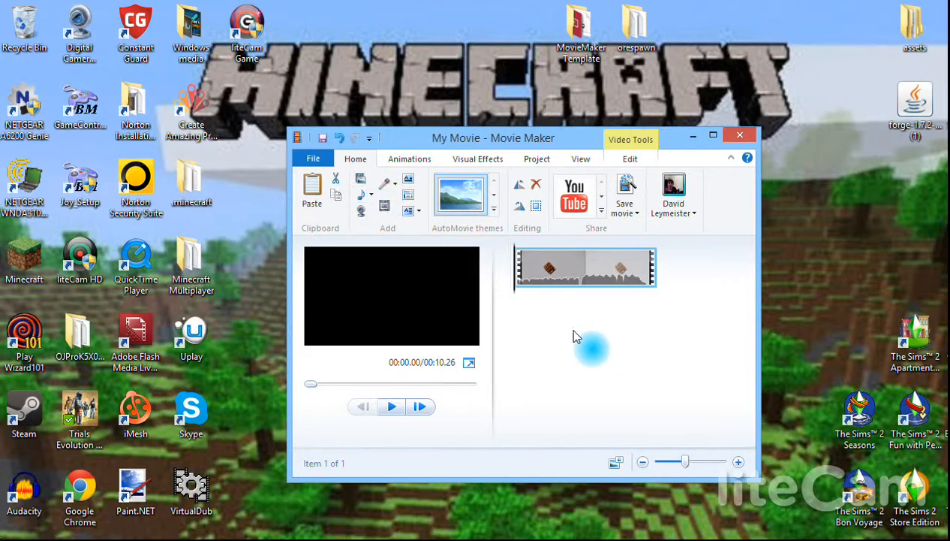
# Step: Add the Skull Fire music track from the PC and preview the first few seconds with the video
pyautogui.click(369, 197)
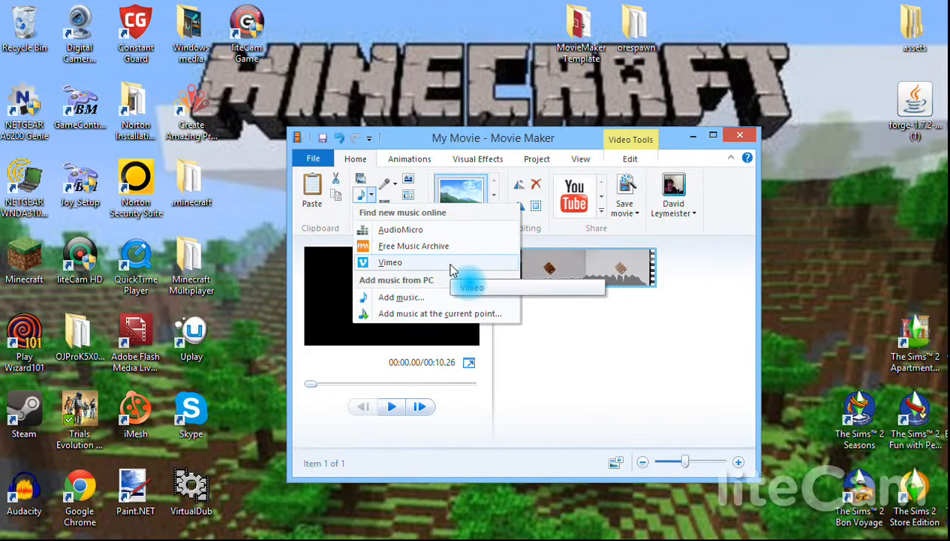
pyautogui.click(429, 300)
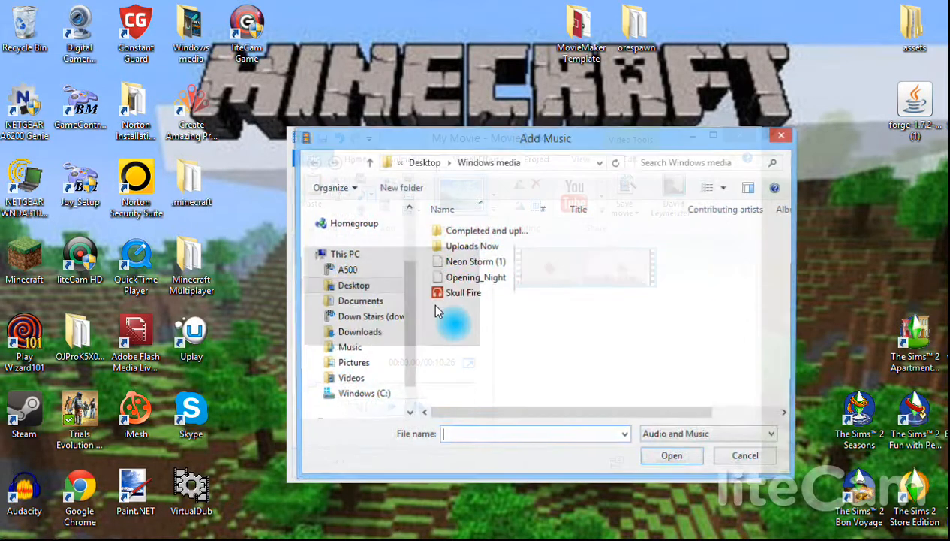
pyautogui.doubleClick(488, 294)
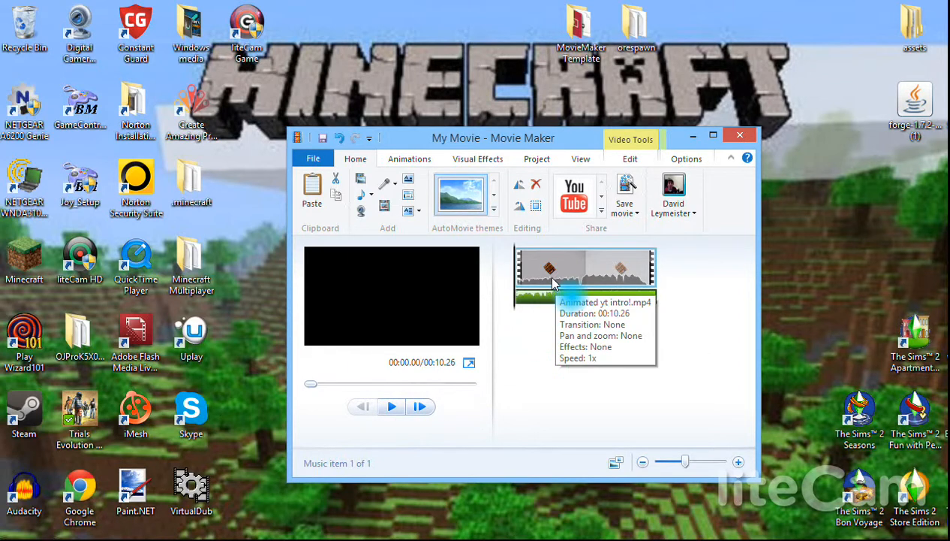
pyautogui.click(392, 406)
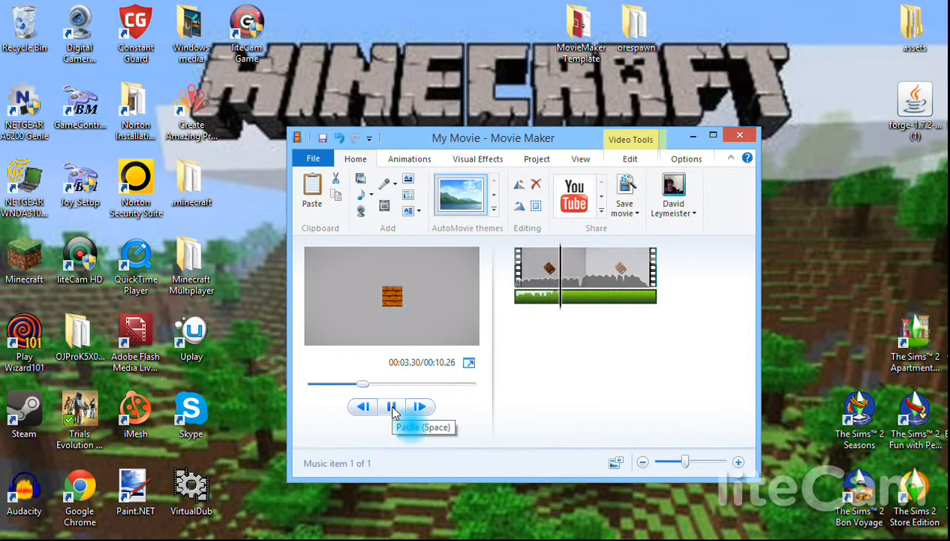
pyautogui.click(392, 407)
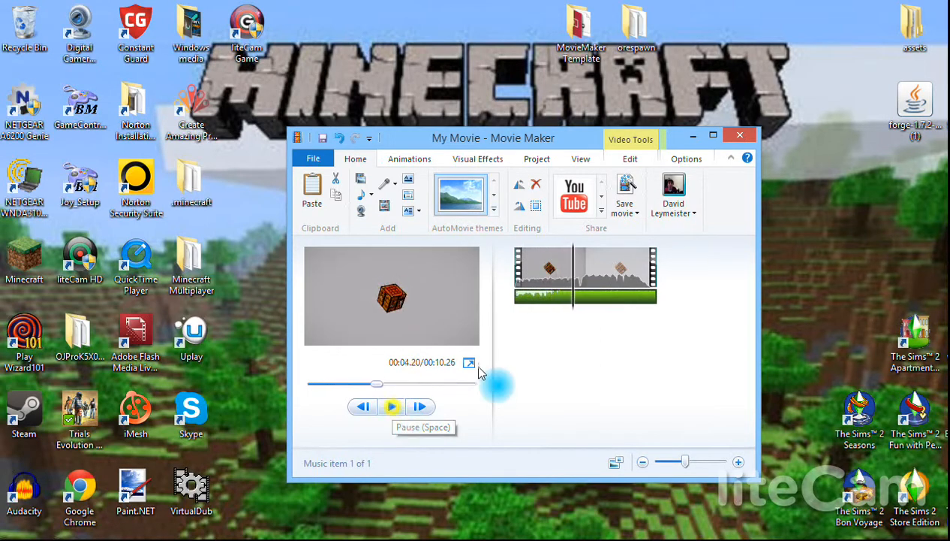
pyautogui.click(572, 299)
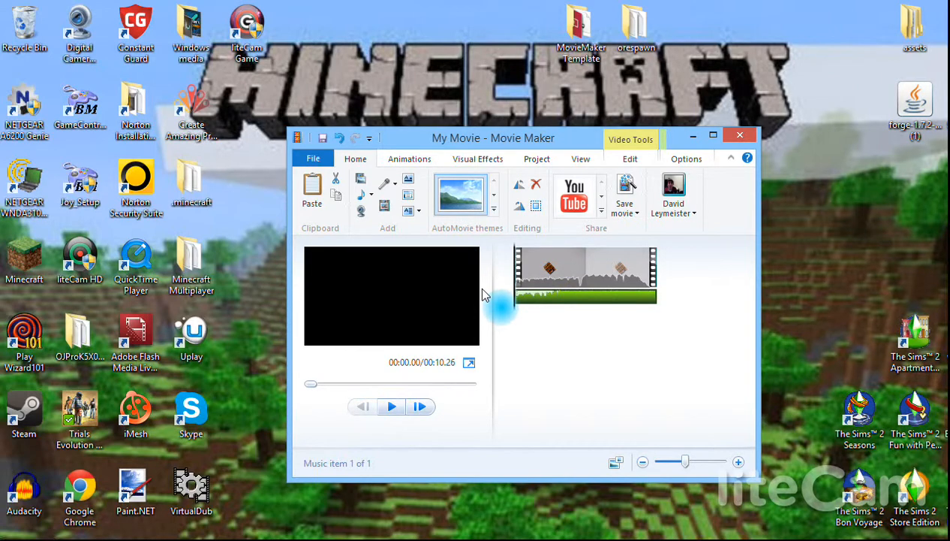
# Step: Preview the movie with the music volume at minimum, and raise the music volume slightly
pyautogui.click(584, 299)
pyautogui.click(584, 298)
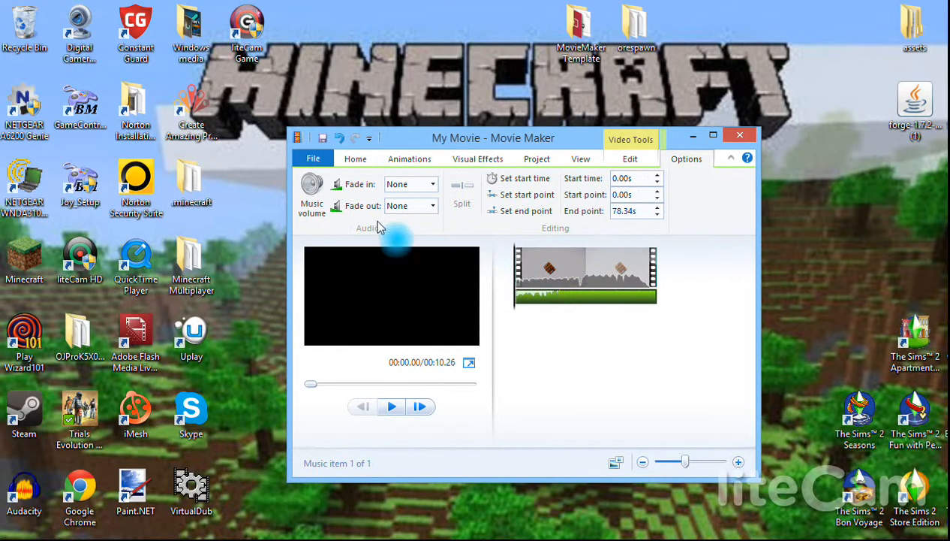
pyautogui.click(315, 204)
pyautogui.moveTo(346, 233); pyautogui.dragTo(314, 238)
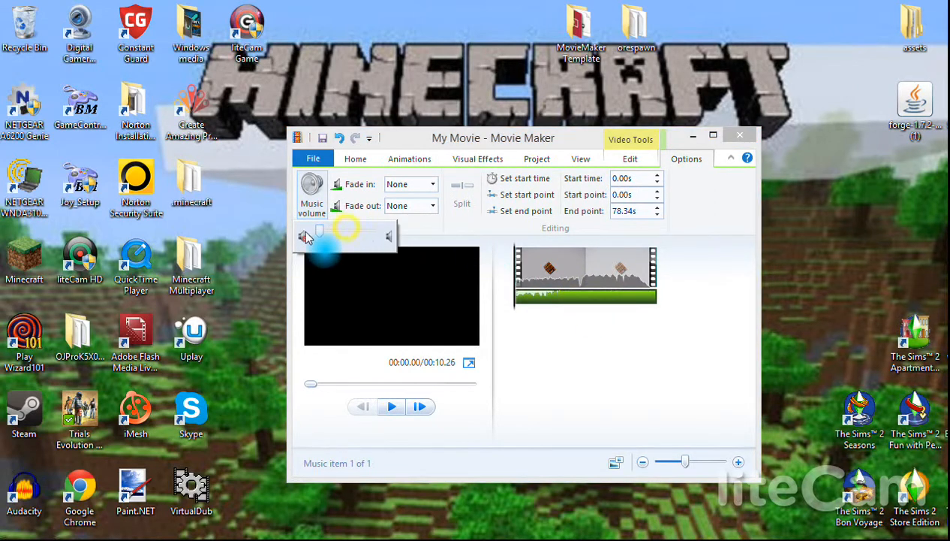
pyautogui.click(392, 406)
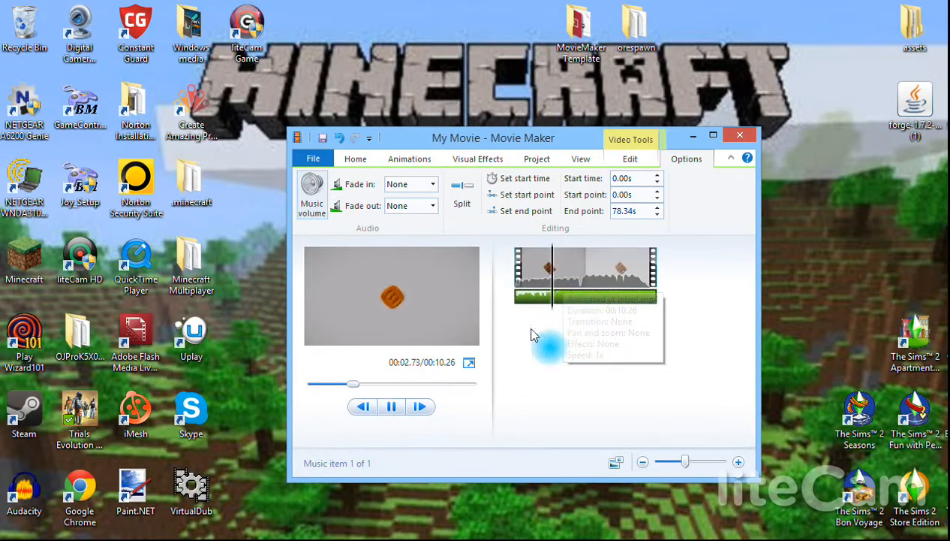
pyautogui.click(391, 406)
pyautogui.moveTo(373, 383); pyautogui.dragTo(274, 384)
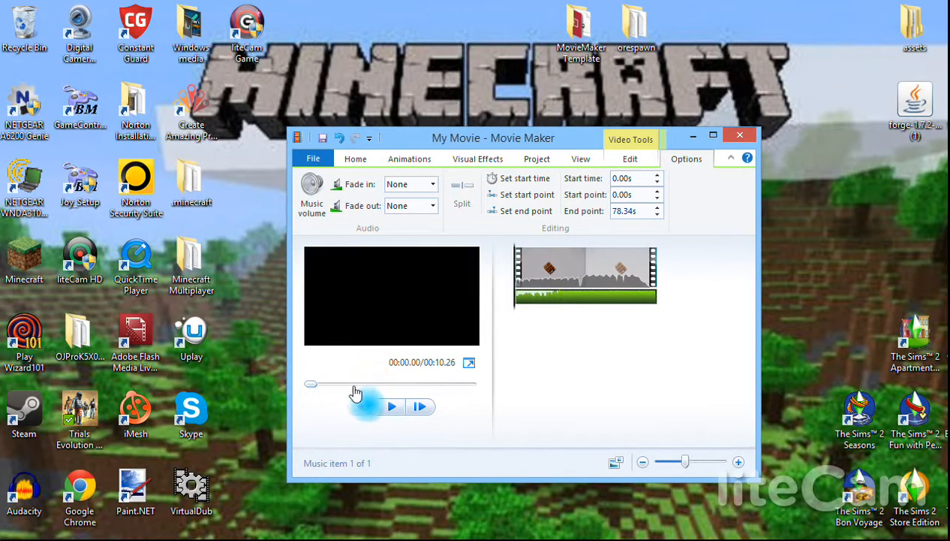
pyautogui.click(313, 193)
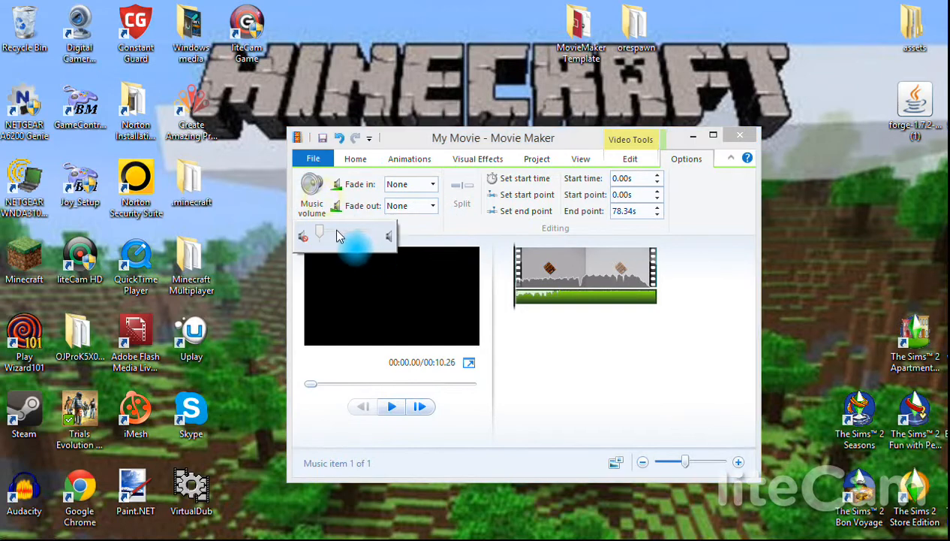
pyautogui.click(331, 232)
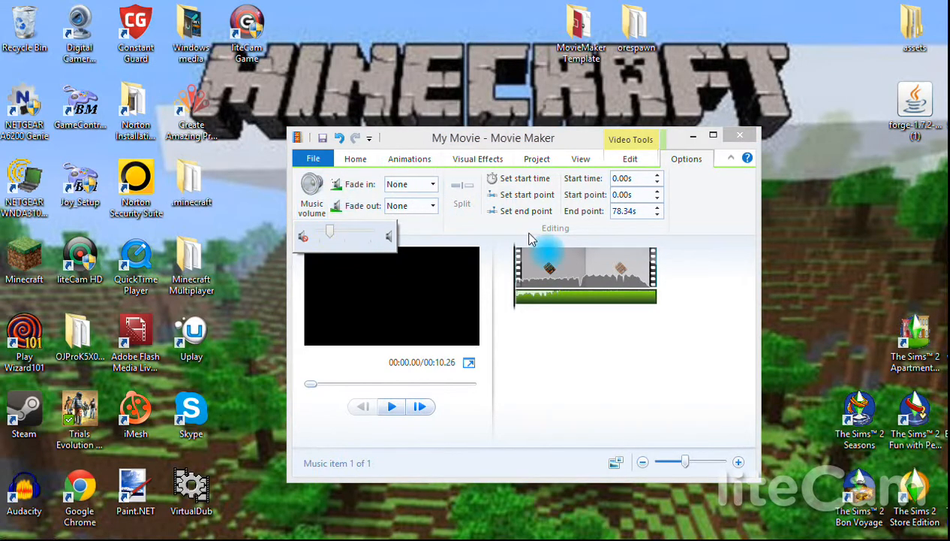
# Step: Preview the sound mix and set the video clip's volume slightly below the middle of its range
pyautogui.click(551, 276)
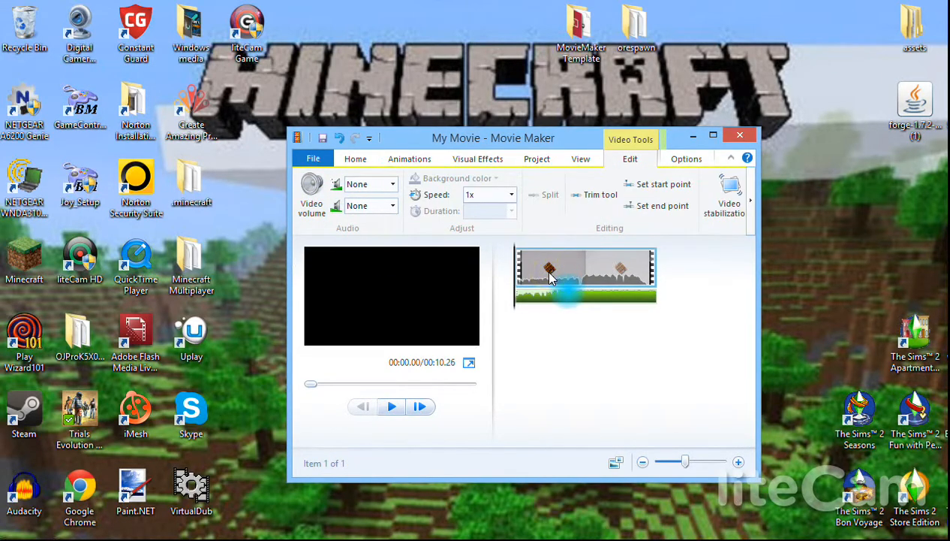
pyautogui.click(311, 194)
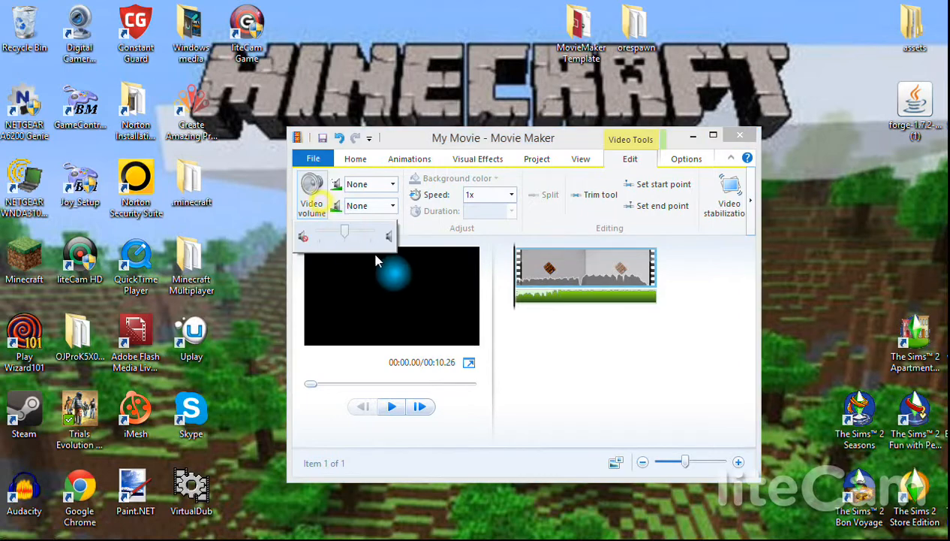
pyautogui.click(392, 406)
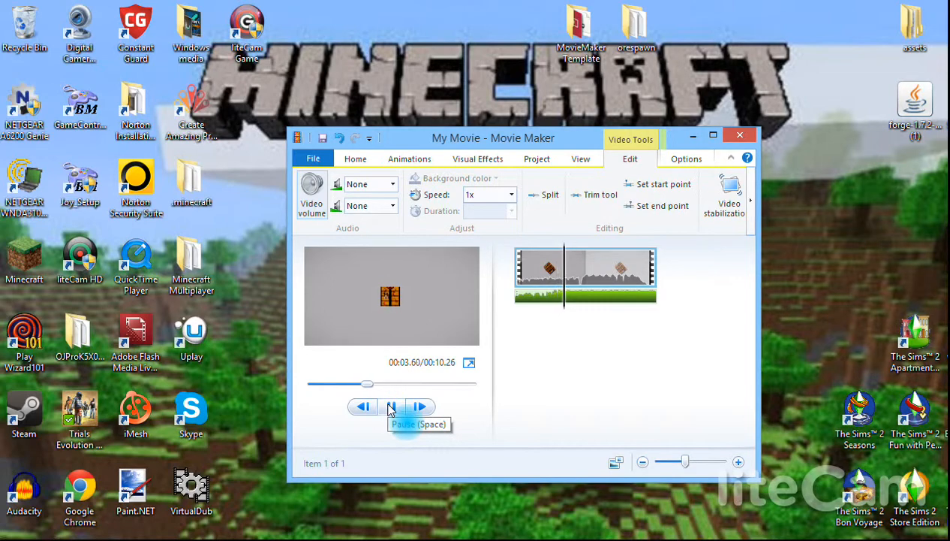
pyautogui.click(575, 296)
pyautogui.moveTo(574, 294); pyautogui.dragTo(475, 286)
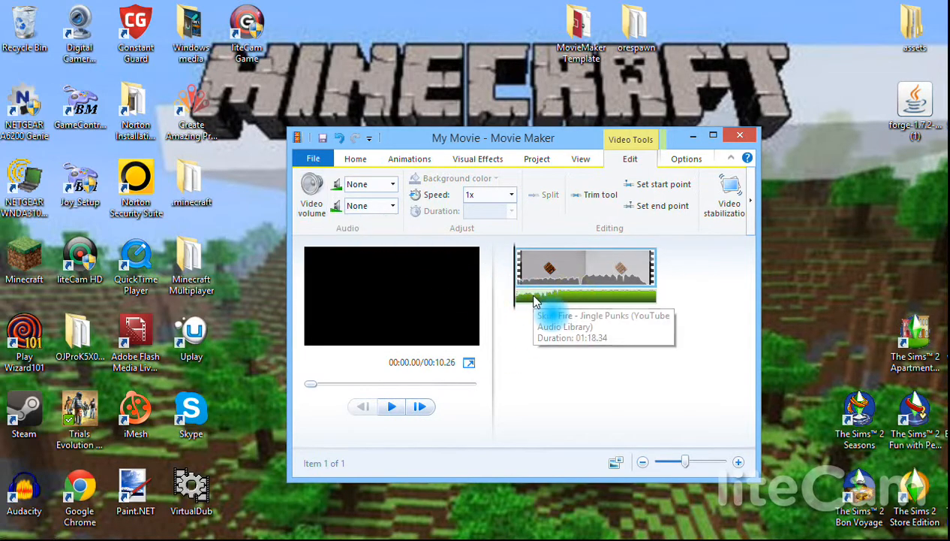
pyautogui.click(312, 193)
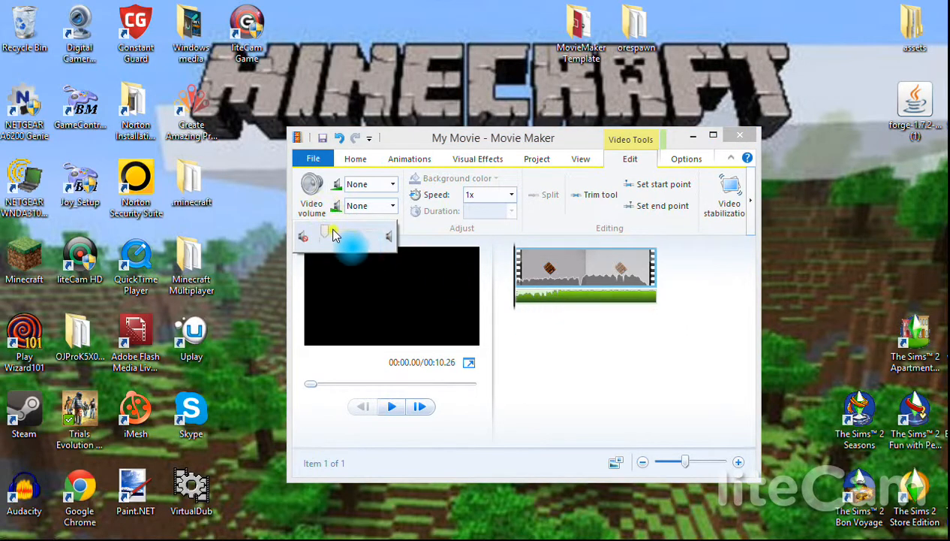
pyautogui.click(339, 233)
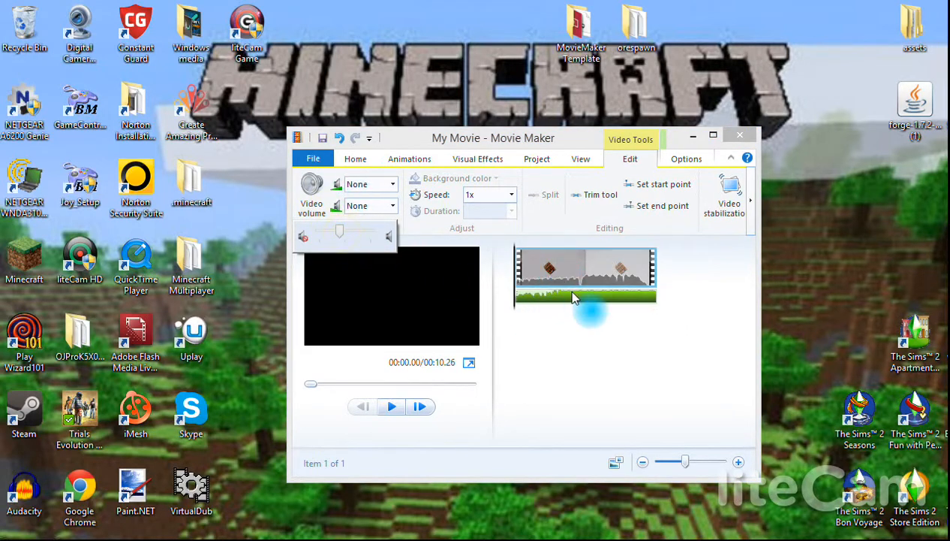
# Step: Lower the Skull Fire music volume to the minimum and look over its fade-in speed options
pyautogui.click(552, 295)
pyautogui.click(312, 191)
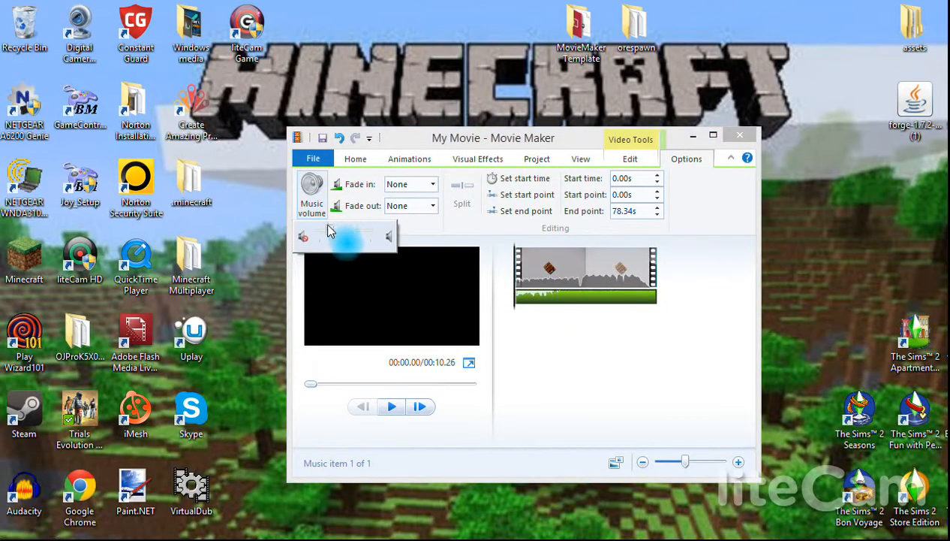
pyautogui.moveTo(330, 232); pyautogui.dragTo(314, 235)
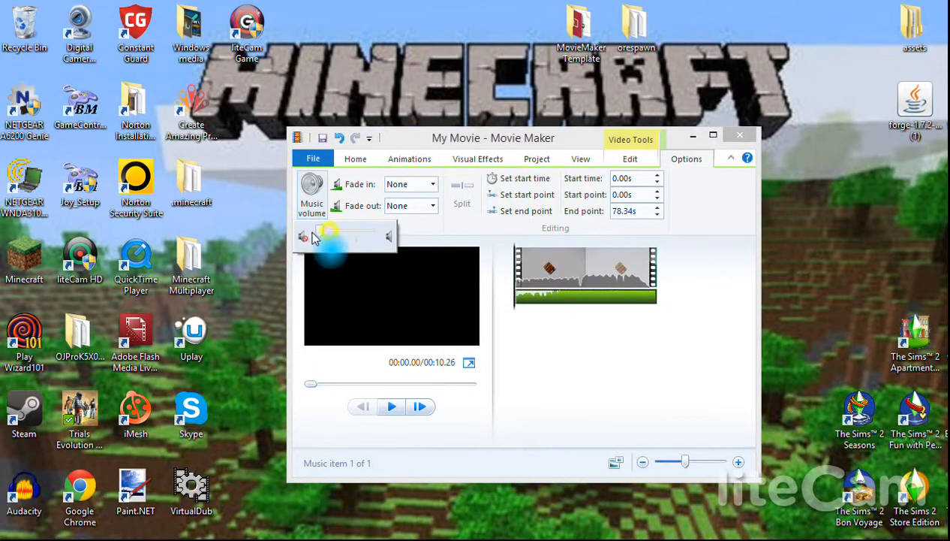
pyautogui.click(433, 185)
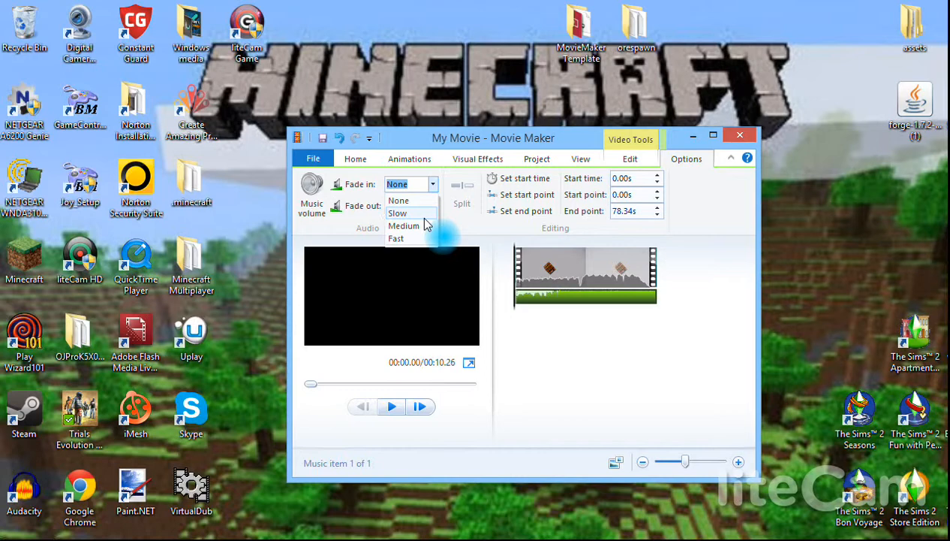
pyautogui.click(460, 217)
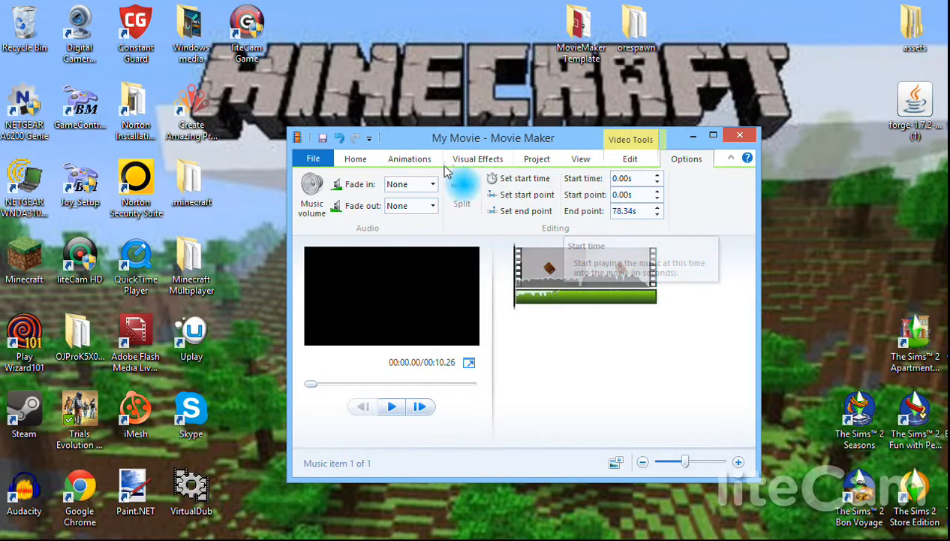
# Step: Record a short webcam video, discard it without saving and leave webcam recording
pyautogui.click(357, 160)
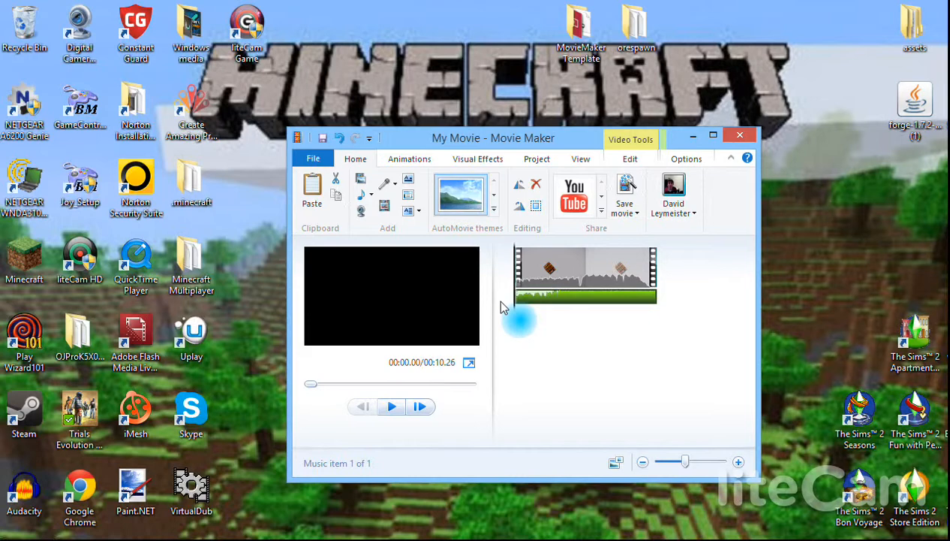
pyautogui.click(361, 211)
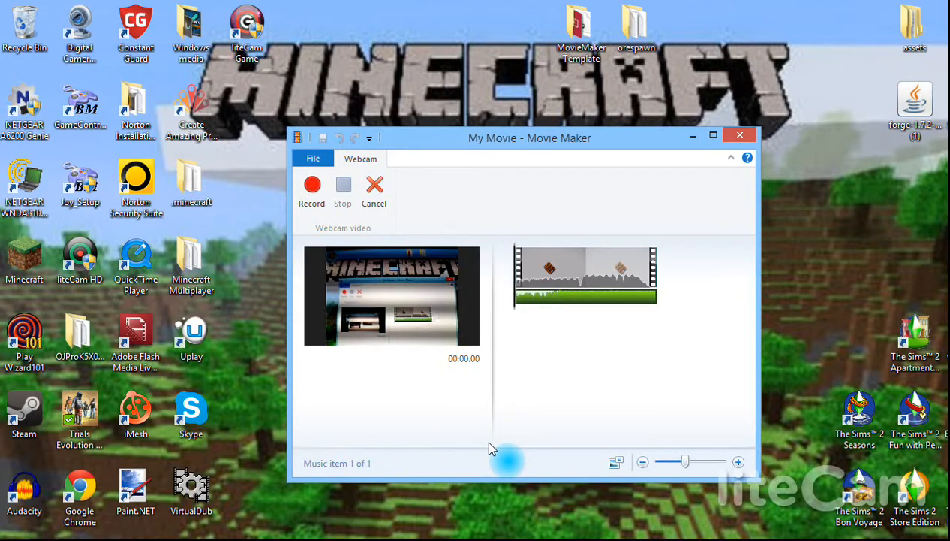
pyautogui.click(314, 194)
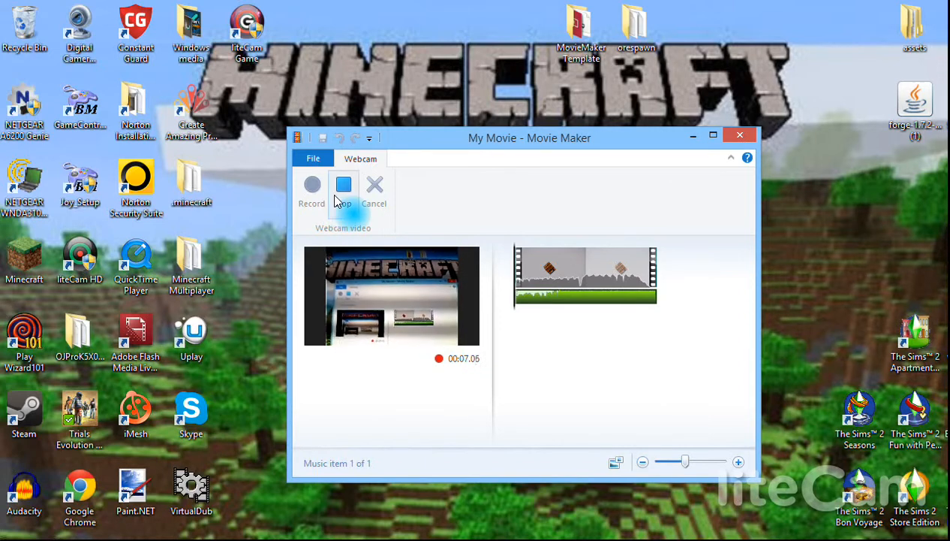
pyautogui.click(340, 197)
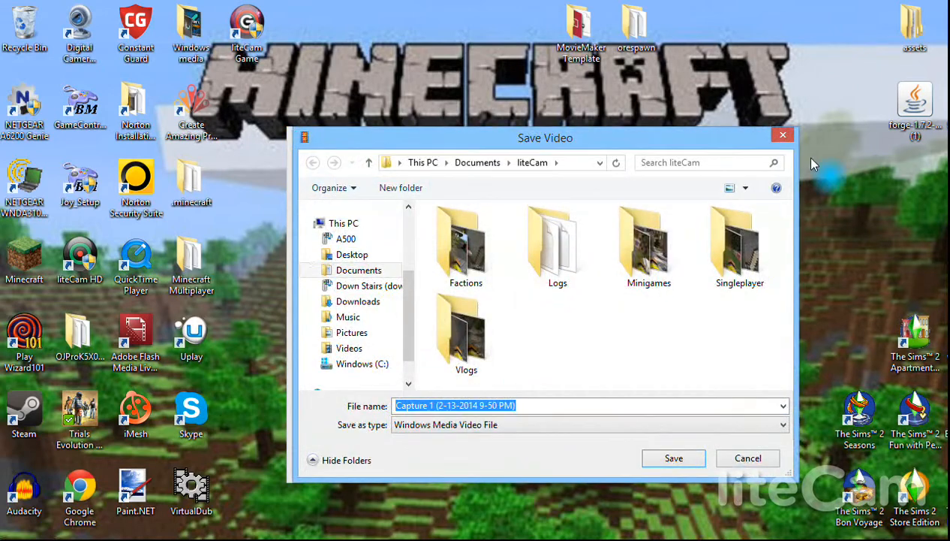
pyautogui.click(783, 136)
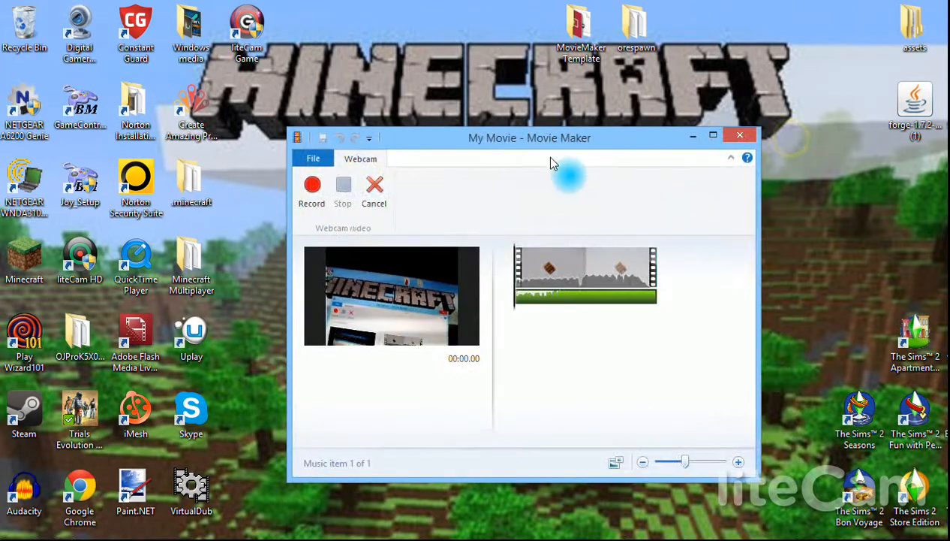
pyautogui.click(375, 189)
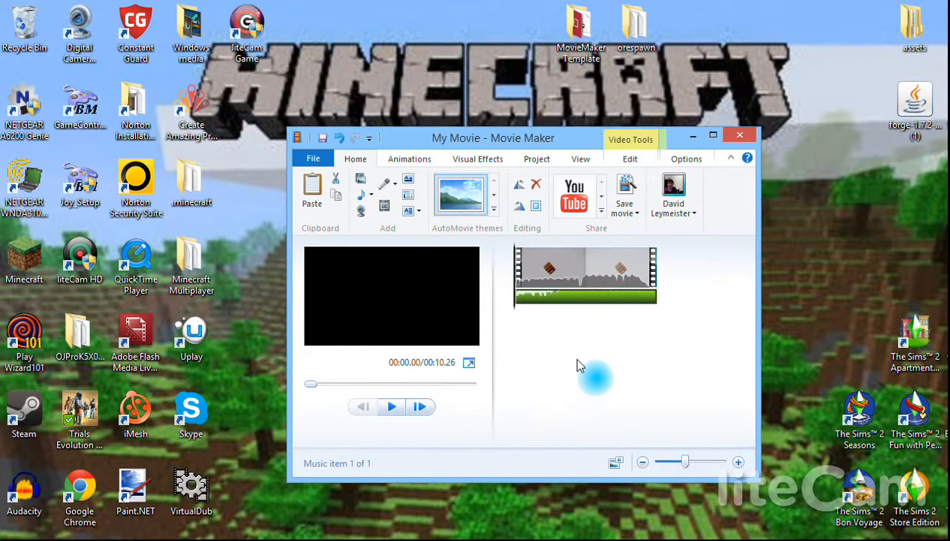
# Step: Record a short narration of about 4 seconds over the movie and save it in the Music folder under the suggested name
pyautogui.click(397, 196)
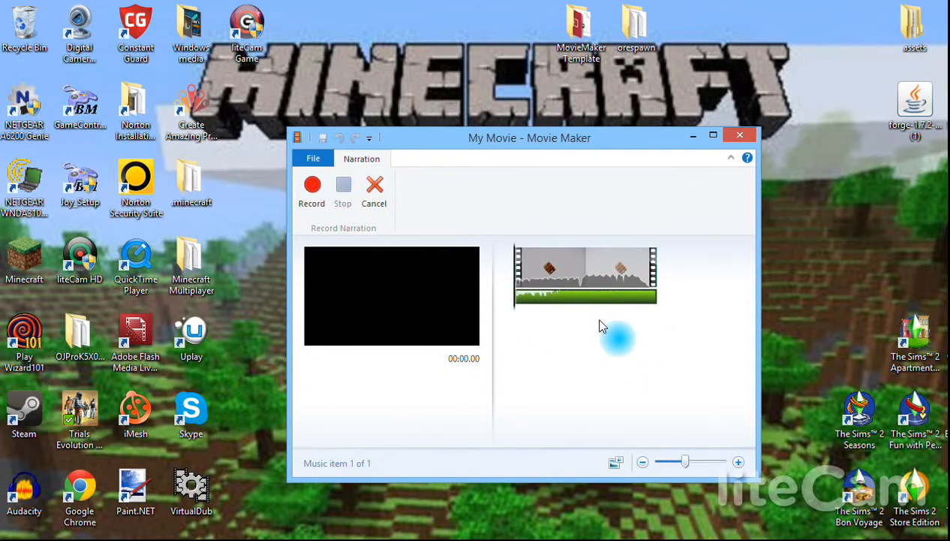
pyautogui.click(312, 204)
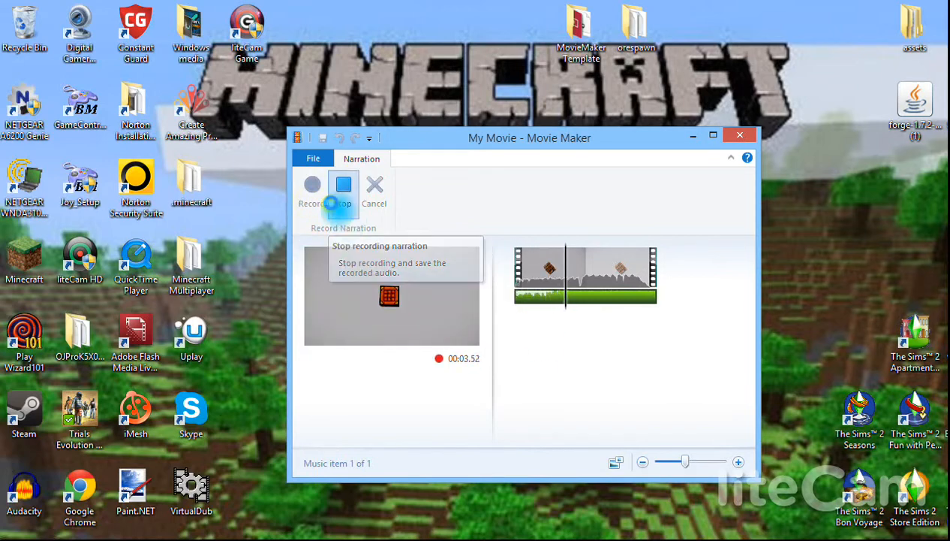
pyautogui.click(344, 204)
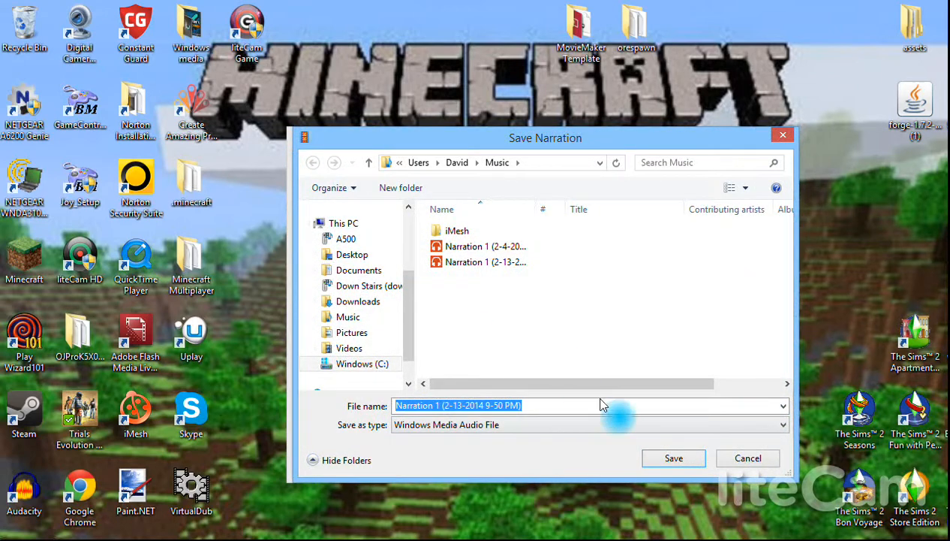
pyautogui.click(674, 458)
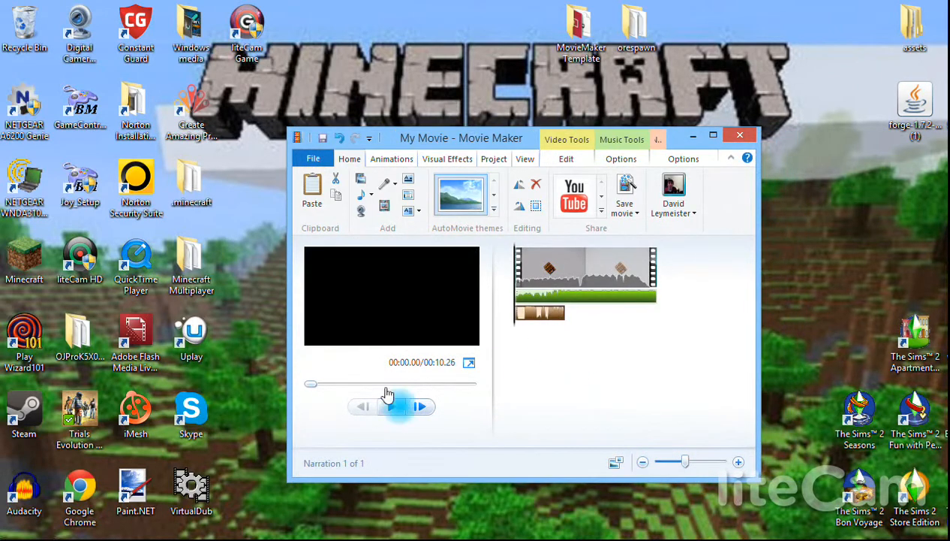
# Step: Check the music volume and lower the video clip's volume to near the minimum
pyautogui.click(542, 312)
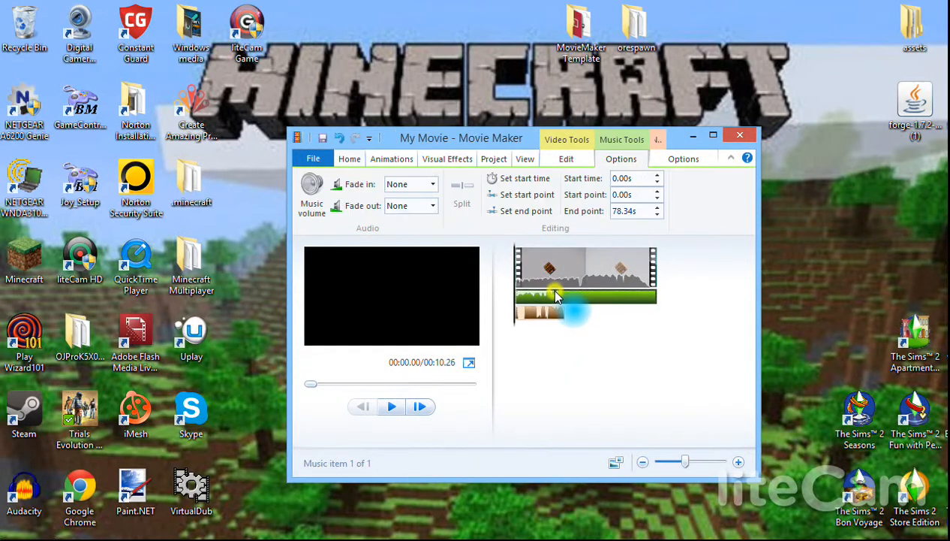
pyautogui.click(309, 201)
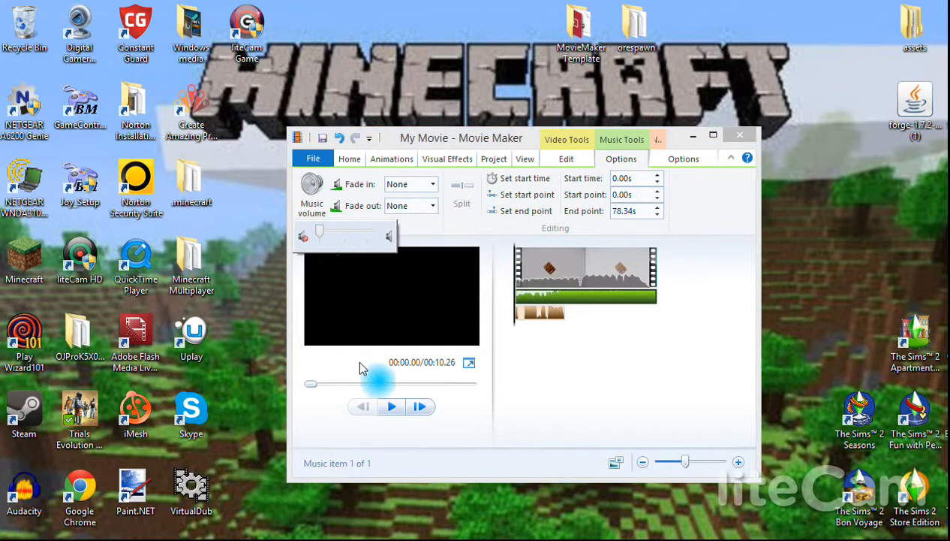
pyautogui.click(542, 272)
pyautogui.click(313, 191)
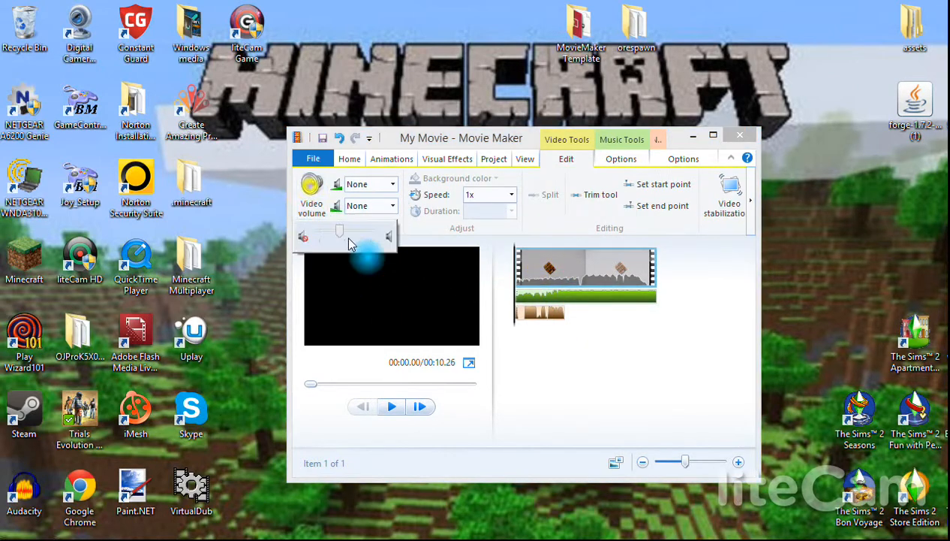
pyautogui.moveTo(343, 230); pyautogui.dragTo(316, 235)
# Step: Preview the movie with the narration and move the narration clip to start at about 5.57 s
pyautogui.click(515, 312)
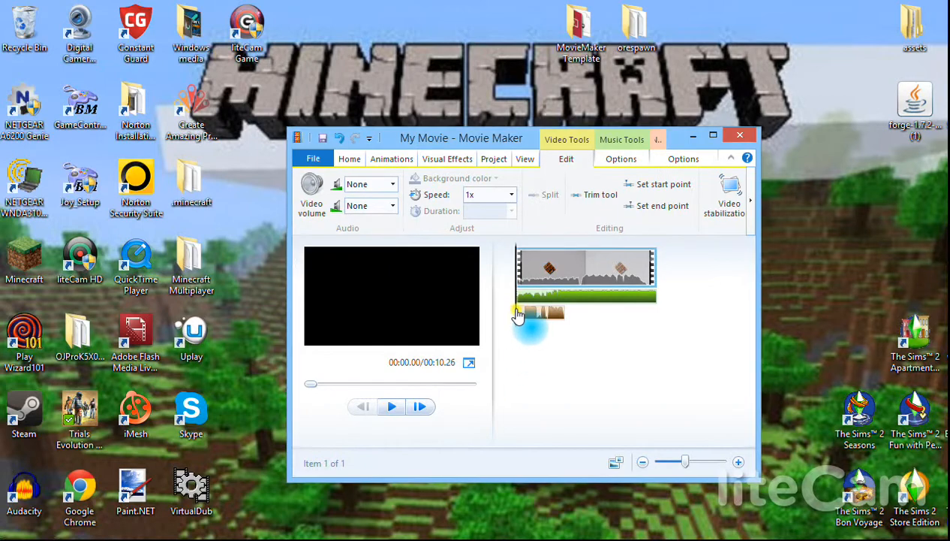
pyautogui.click(390, 407)
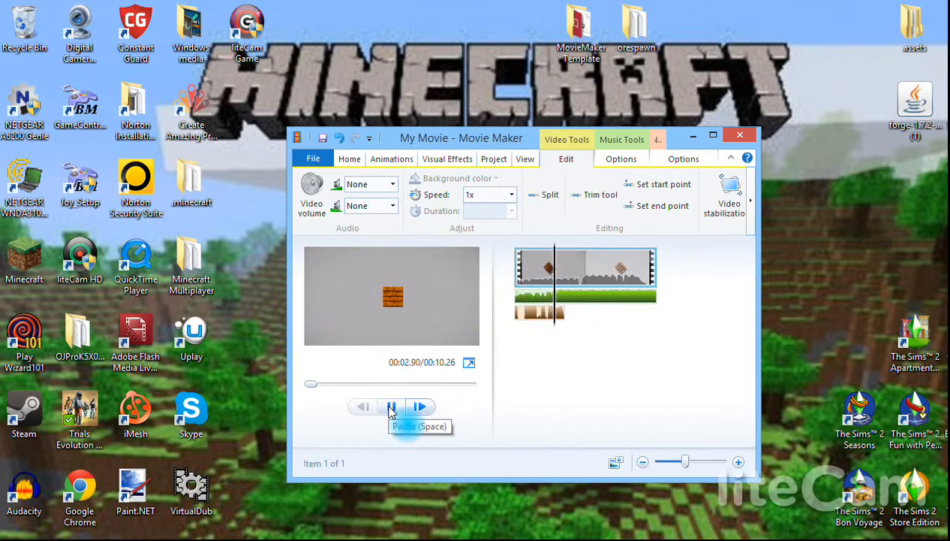
pyautogui.click(390, 406)
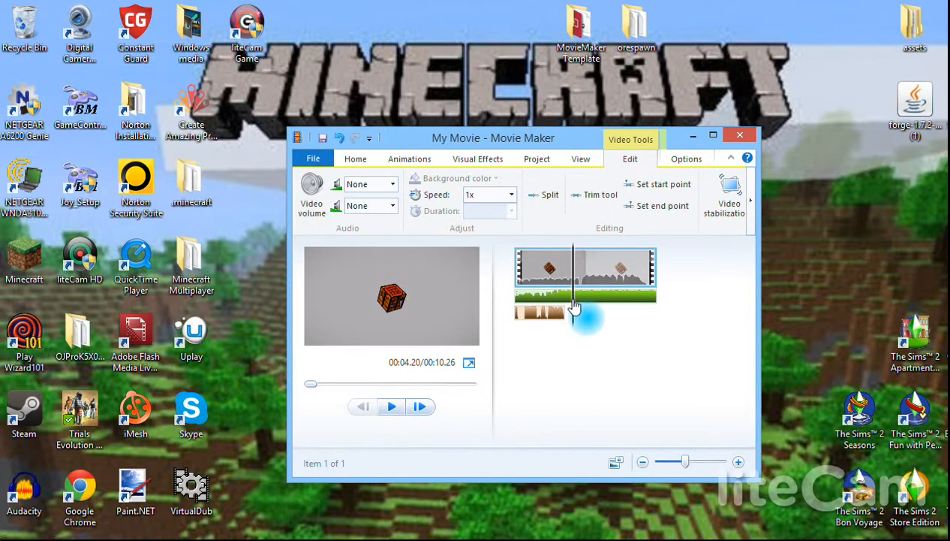
pyautogui.moveTo(572, 299); pyautogui.dragTo(600, 320)
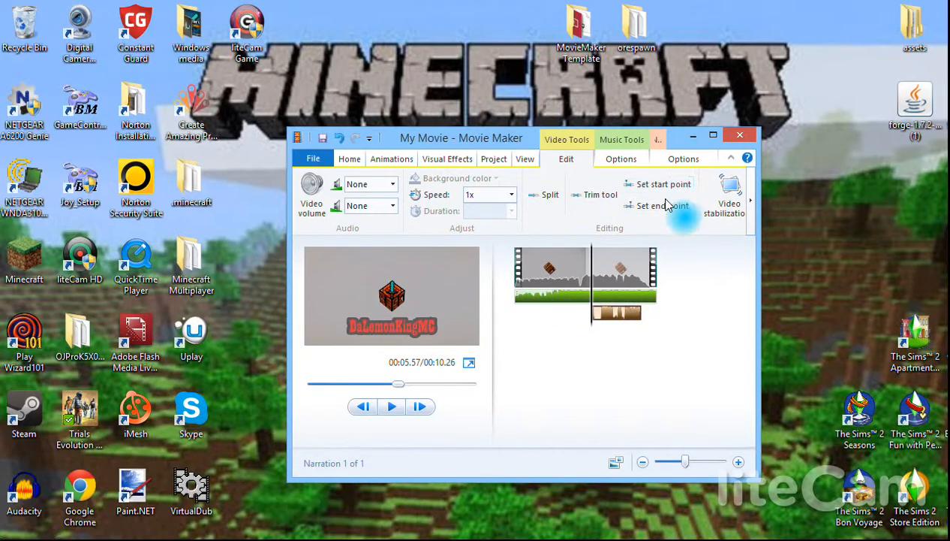
# Step: Keep the video's audio fade-in at None and set the clip's playback speed to 64x
pyautogui.click(392, 185)
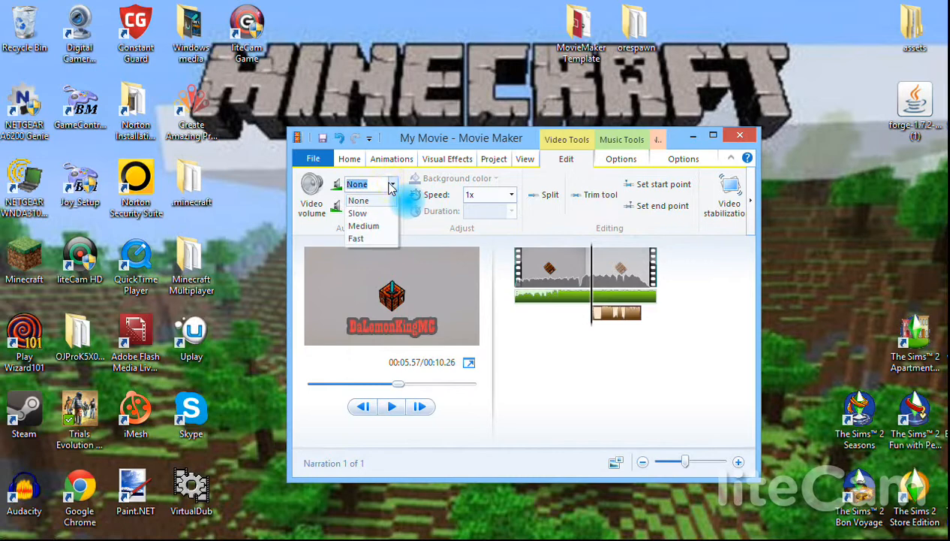
pyautogui.click(359, 201)
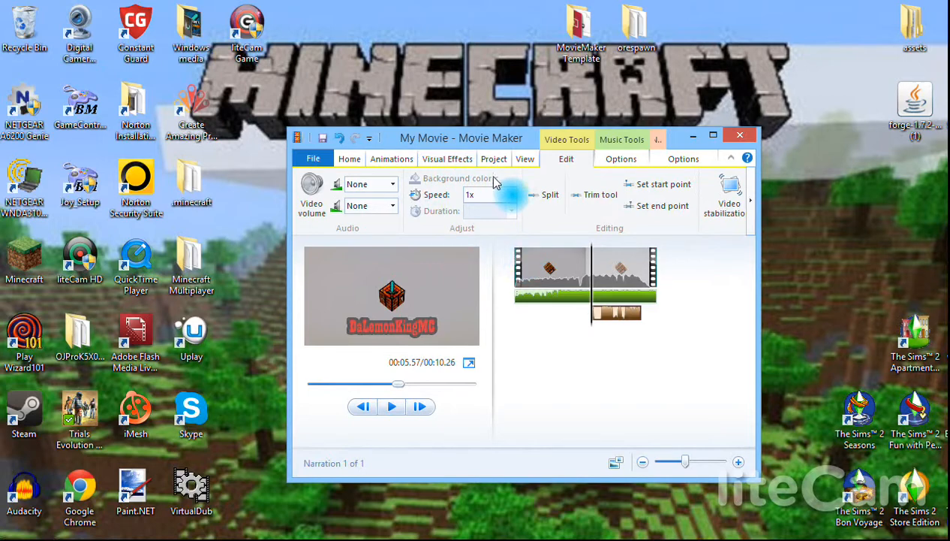
pyautogui.click(512, 195)
pyautogui.click(492, 362)
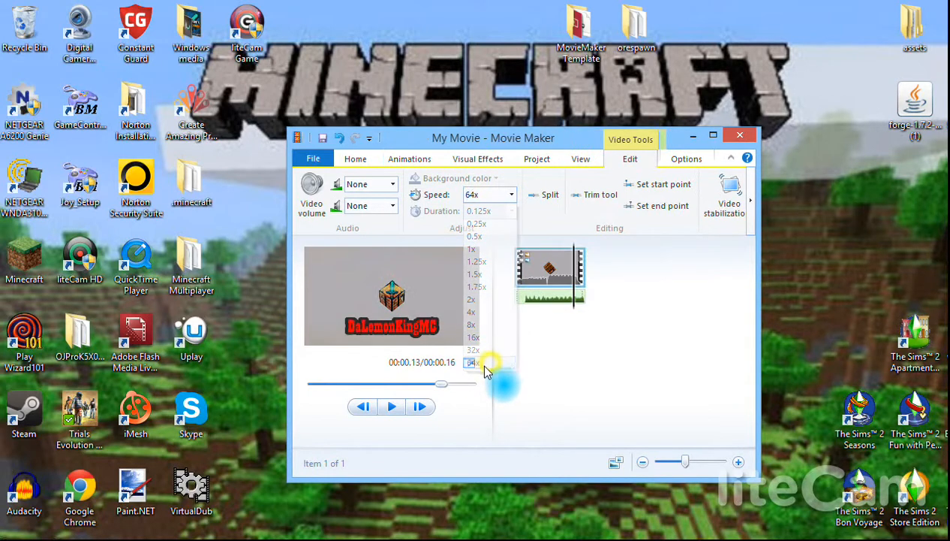
pyautogui.click(515, 284)
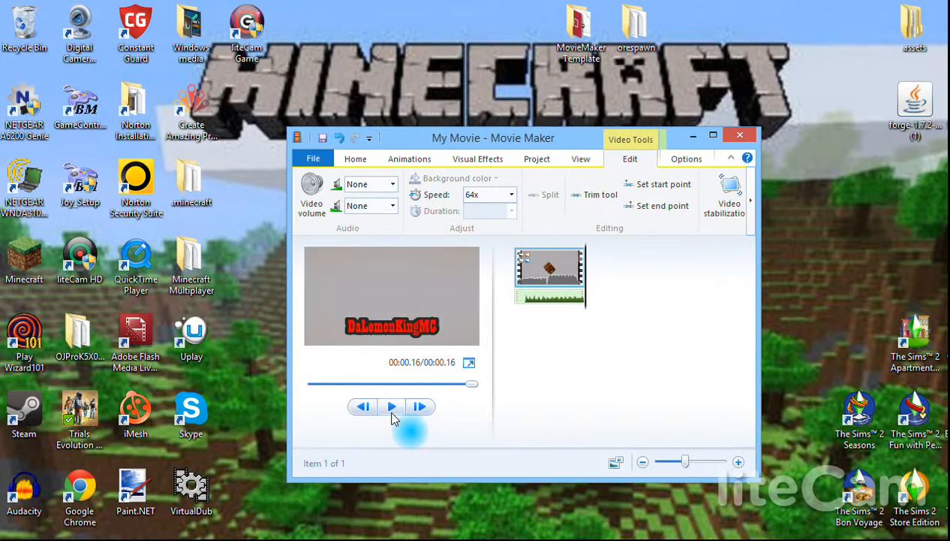
# Step: Set the video clip's playback speed to 8x and preview it
pyautogui.click(511, 194)
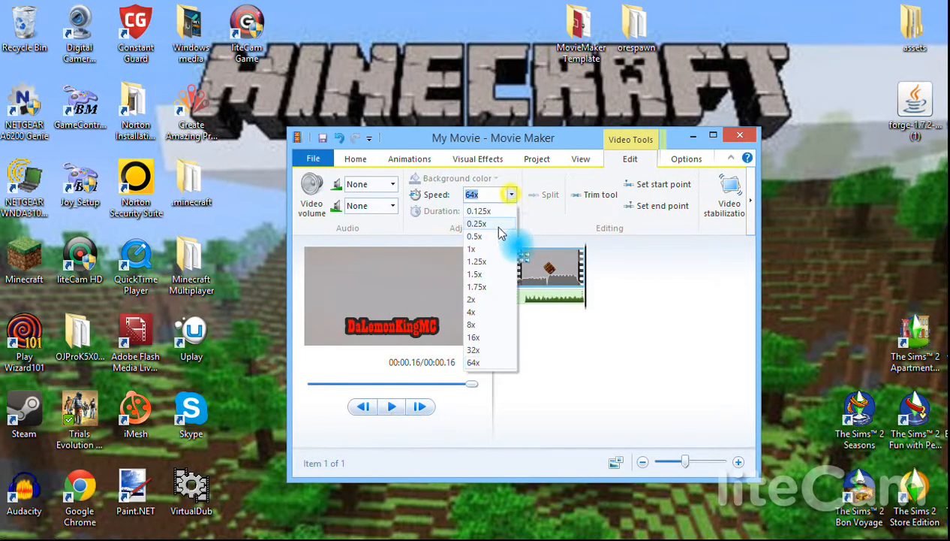
pyautogui.click(489, 325)
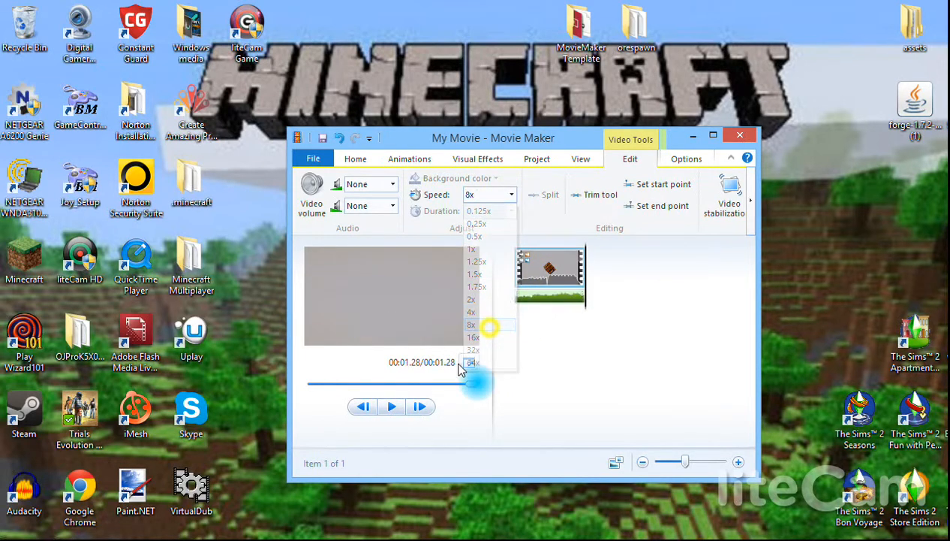
pyautogui.click(392, 406)
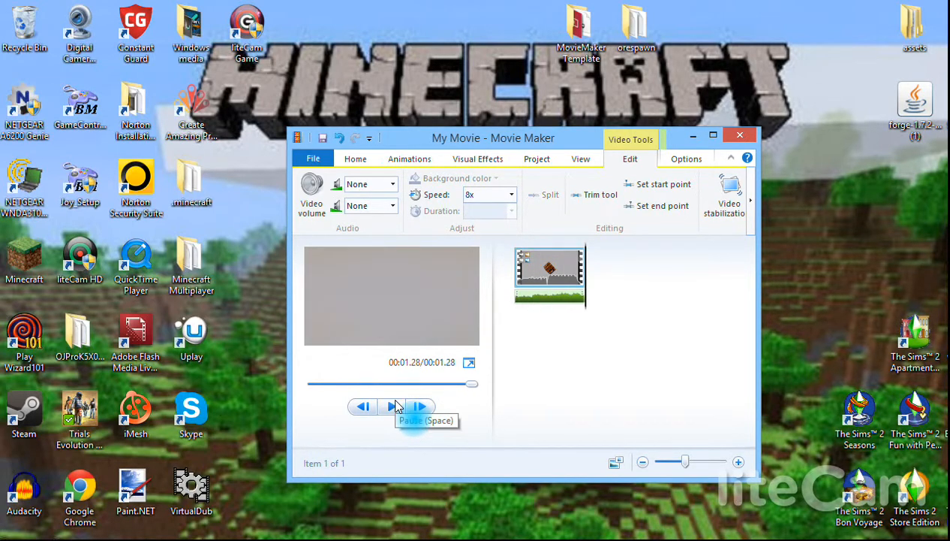
# Step: Raise the video clip's volume slightly twice, previewing the movie after each change
pyautogui.click(314, 201)
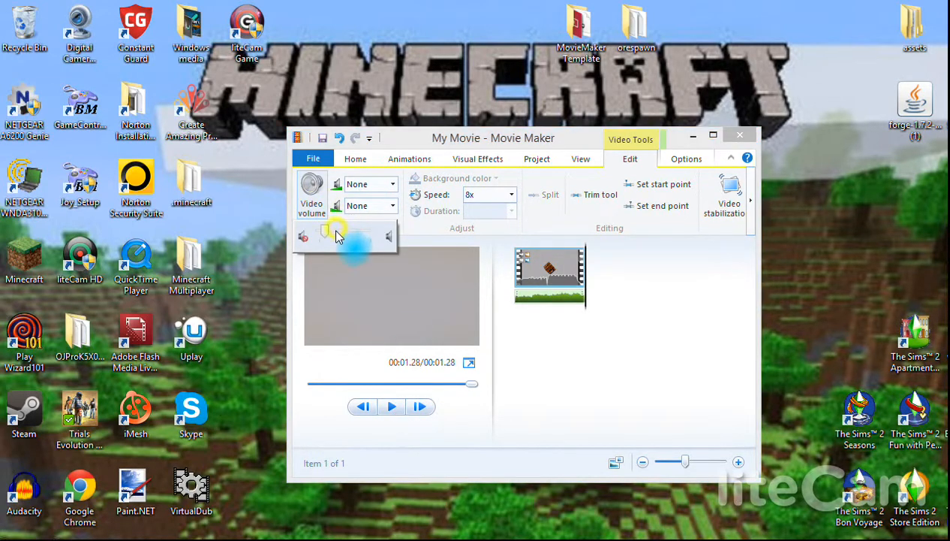
pyautogui.click(392, 407)
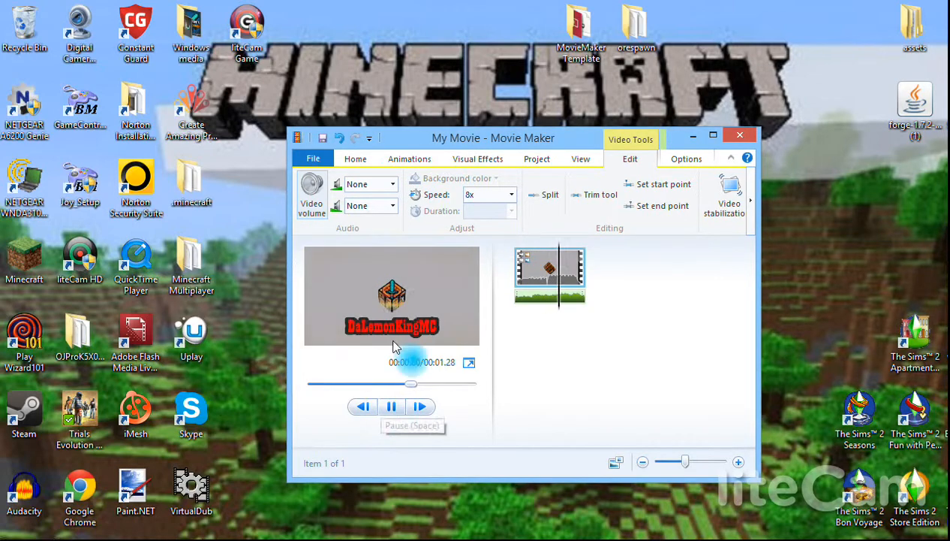
pyautogui.click(315, 199)
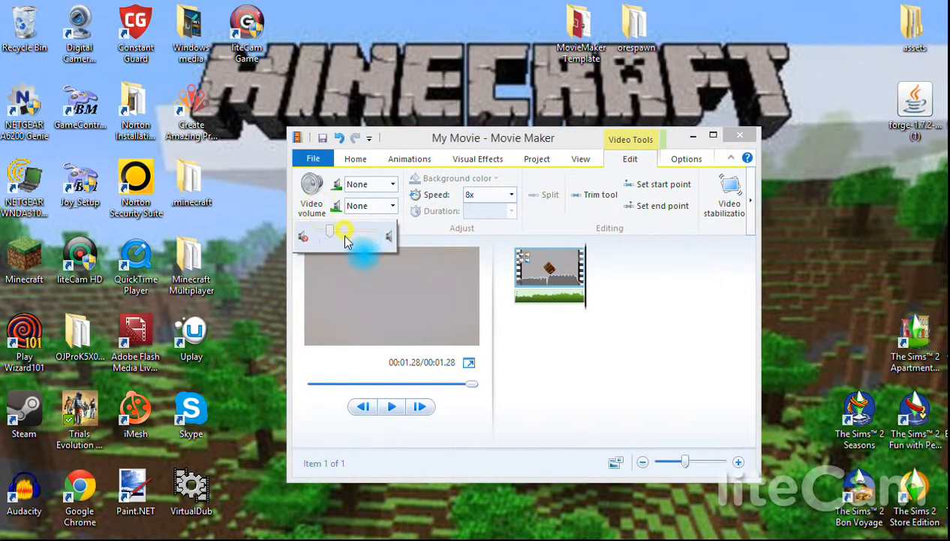
pyautogui.click(391, 406)
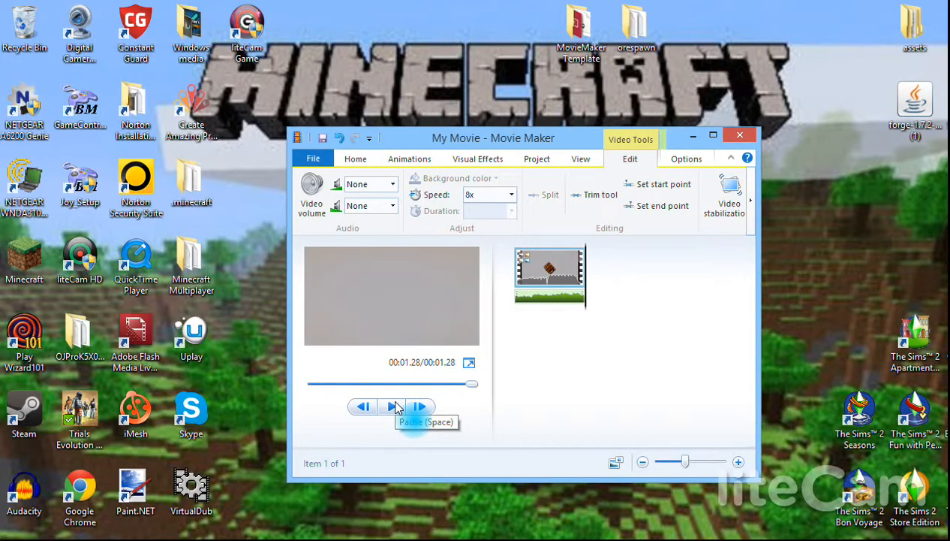
# Step: Set the video clip's playback speed to 1x and briefly preview the movie from near its start
pyautogui.click(552, 280)
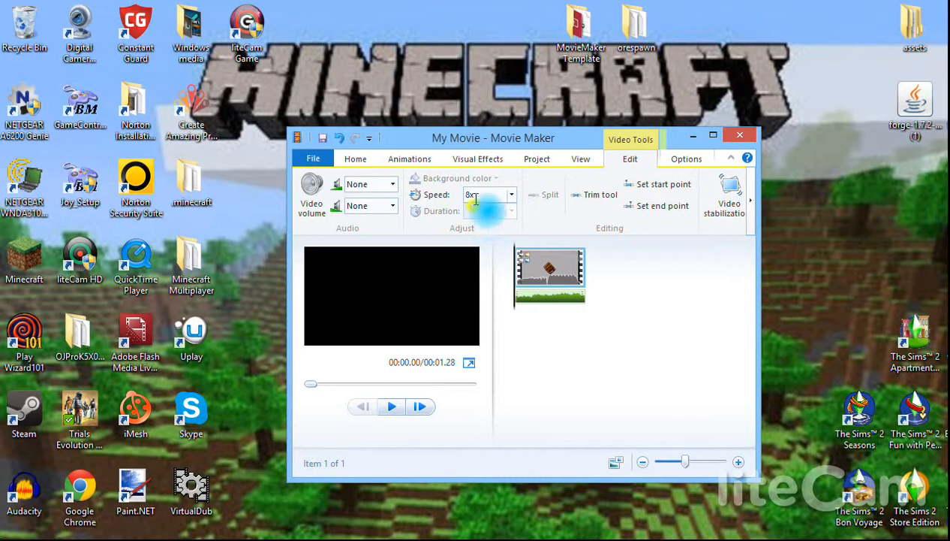
pyautogui.click(511, 194)
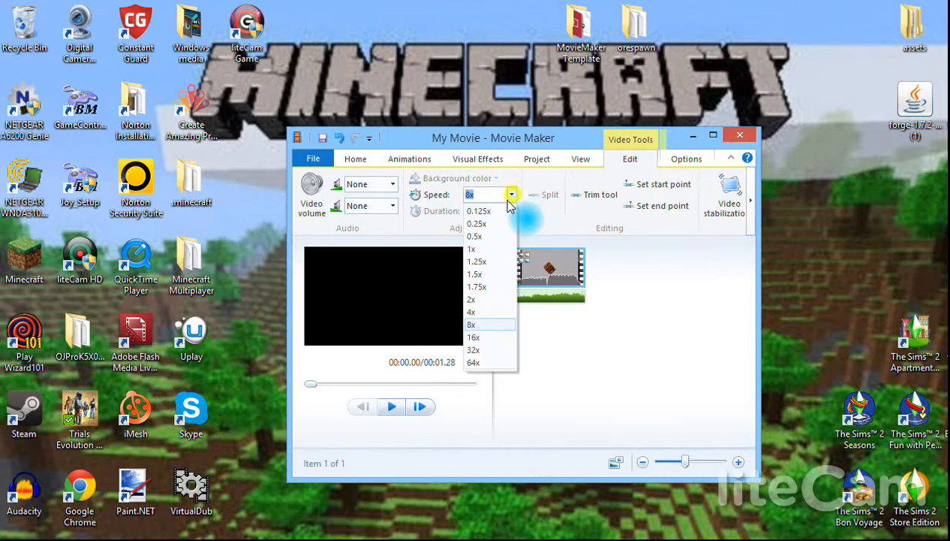
pyautogui.click(488, 256)
pyautogui.click(419, 407)
pyautogui.click(392, 406)
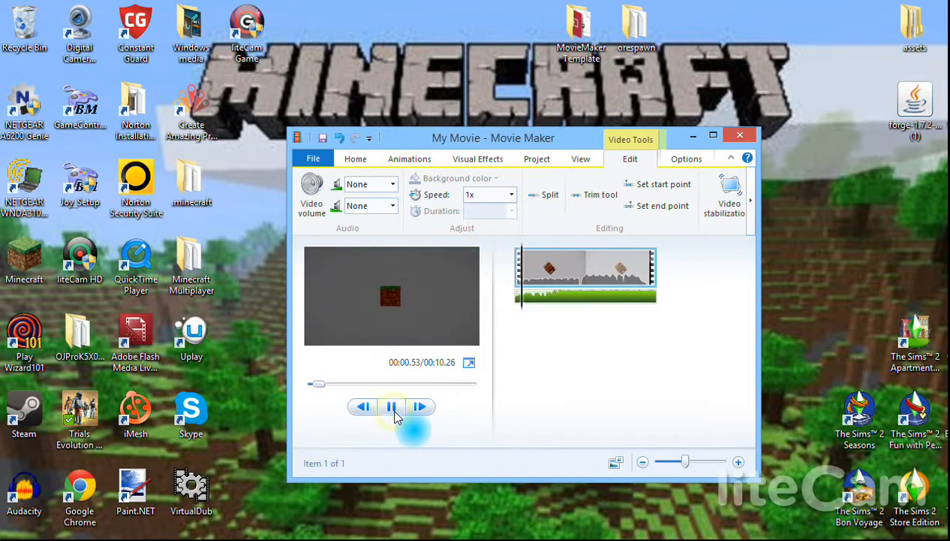
pyautogui.click(392, 406)
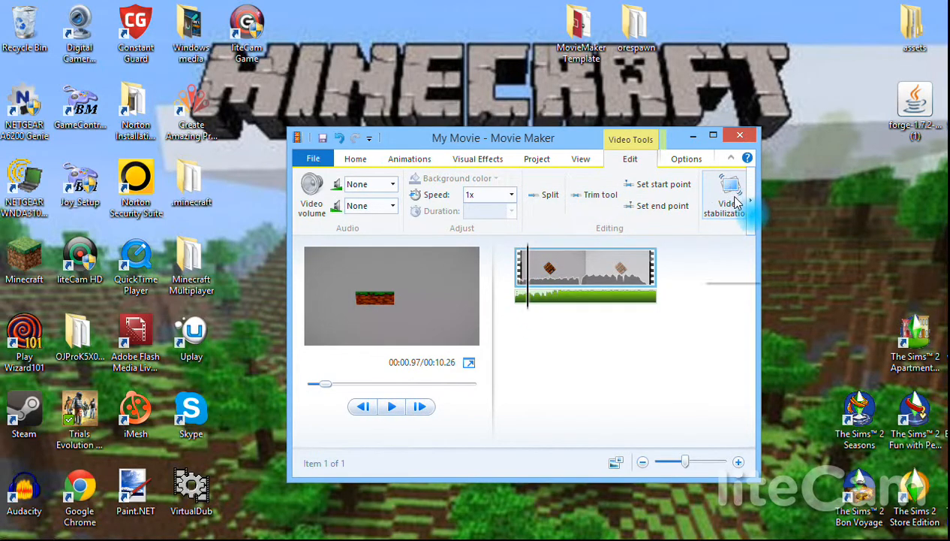
# Step: Look over the video stabilization options and leave them without choosing another one
pyautogui.click(752, 217)
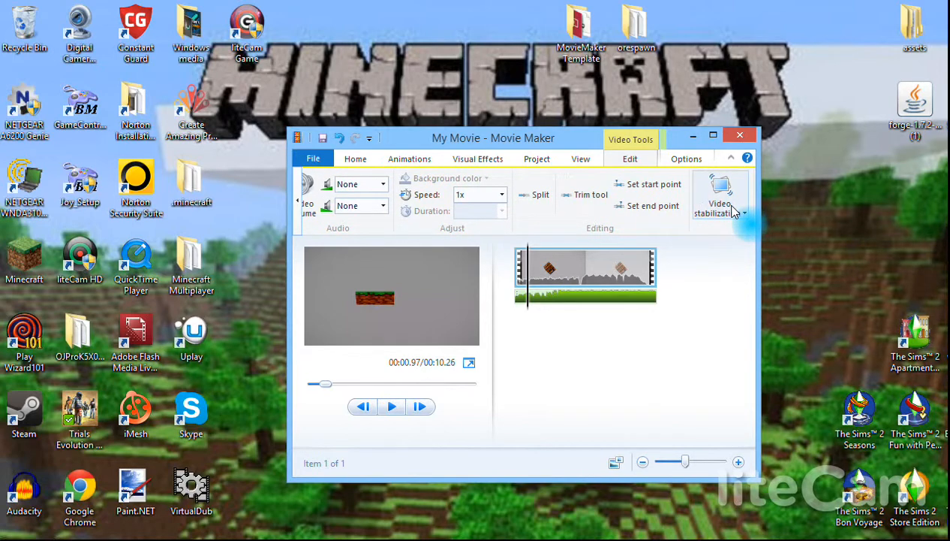
pyautogui.click(735, 213)
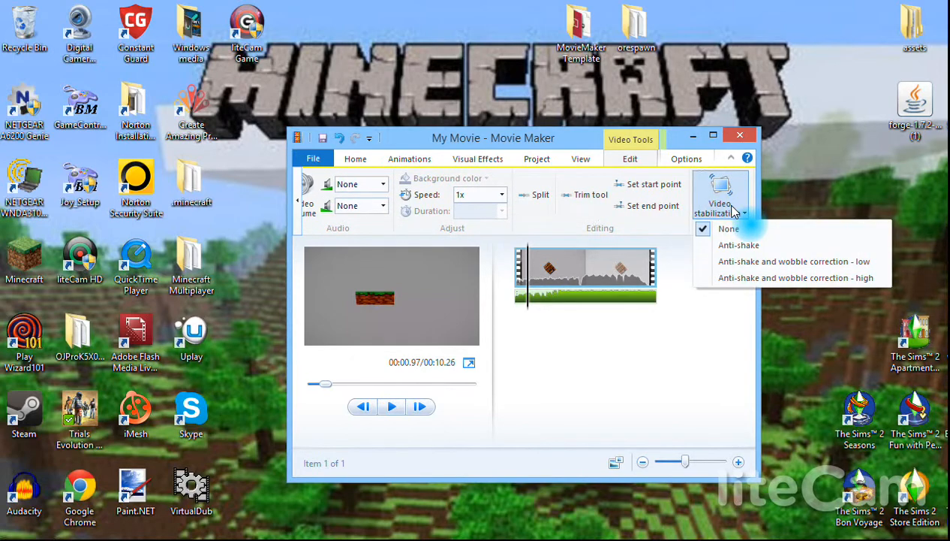
pyautogui.click(815, 171)
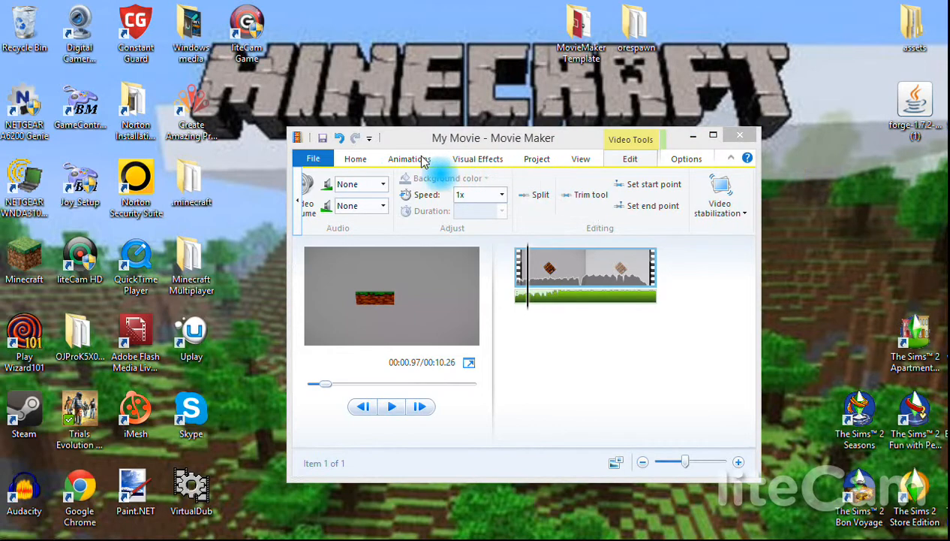
# Step: Add a title reading "My Movie" before the video clip and preview it
pyautogui.click(359, 160)
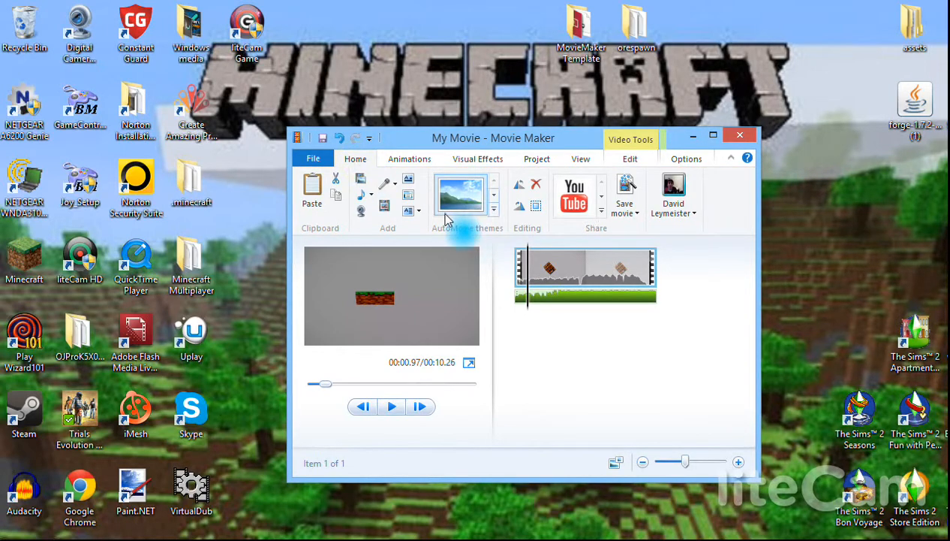
pyautogui.click(410, 186)
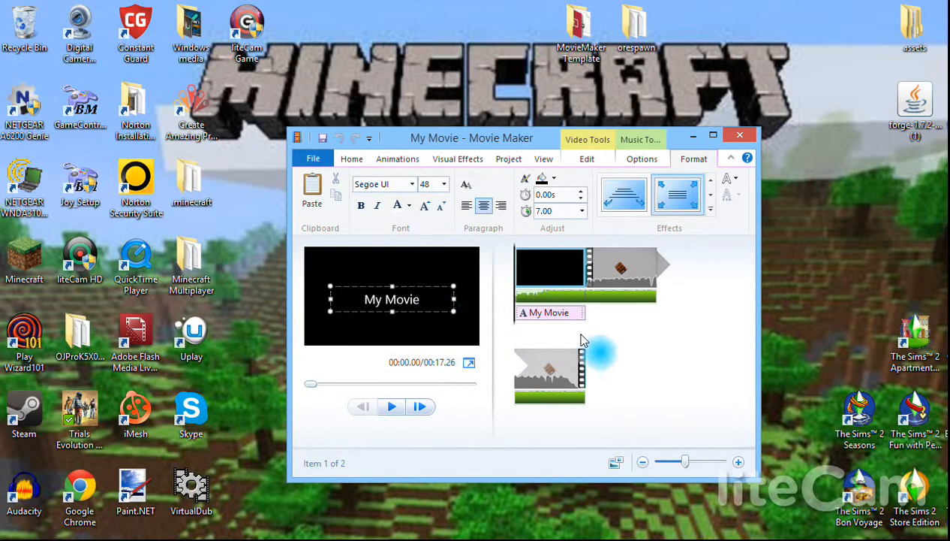
pyautogui.click(552, 313)
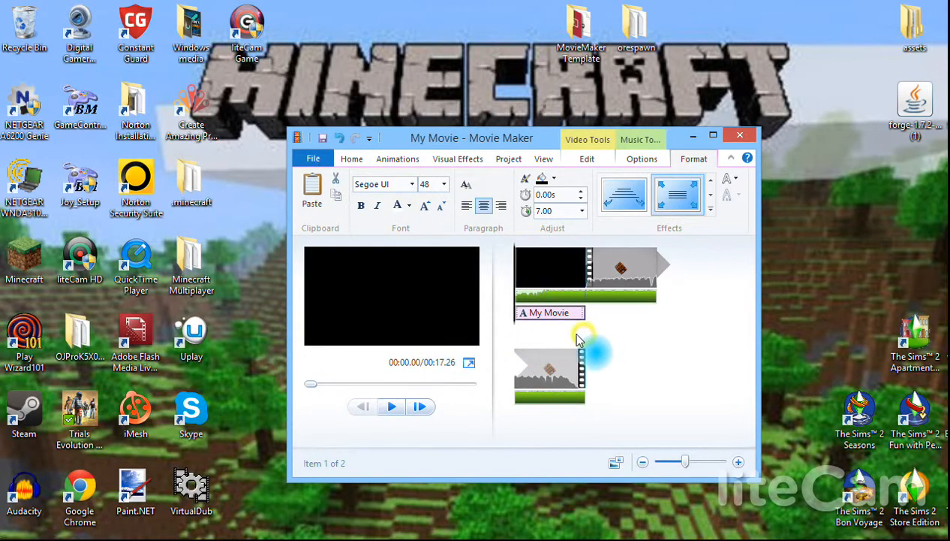
pyautogui.click(403, 409)
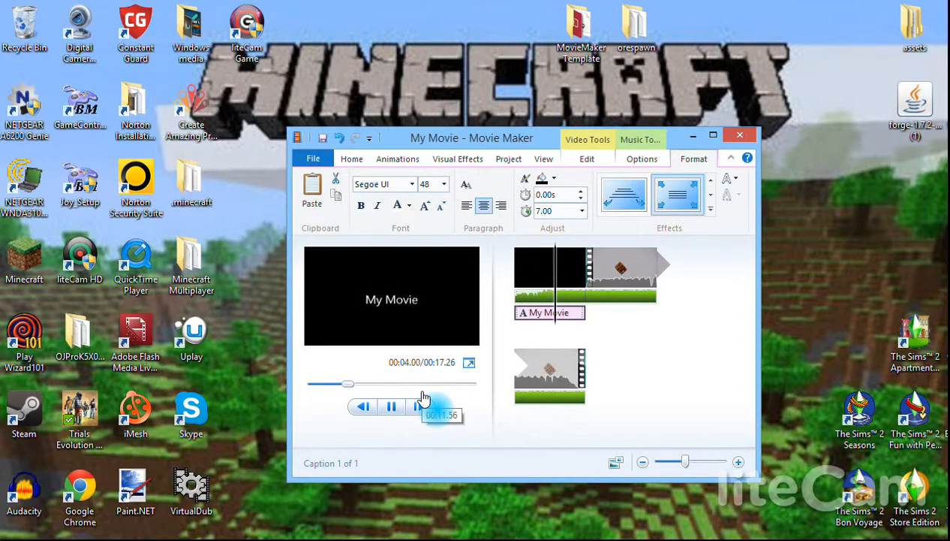
# Step: Change the font of the "My Movie" title text to Onyx
pyautogui.click(544, 315)
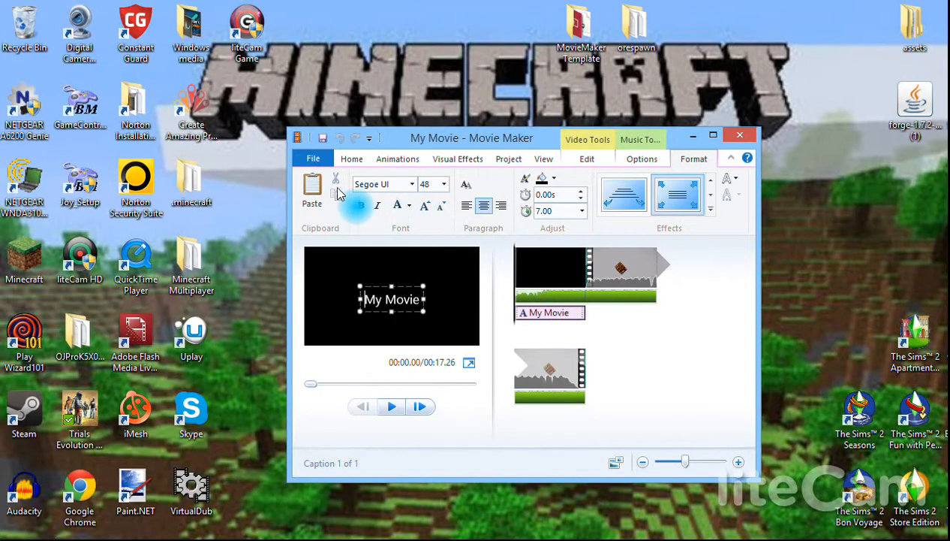
pyautogui.click(412, 184)
pyautogui.click(411, 347)
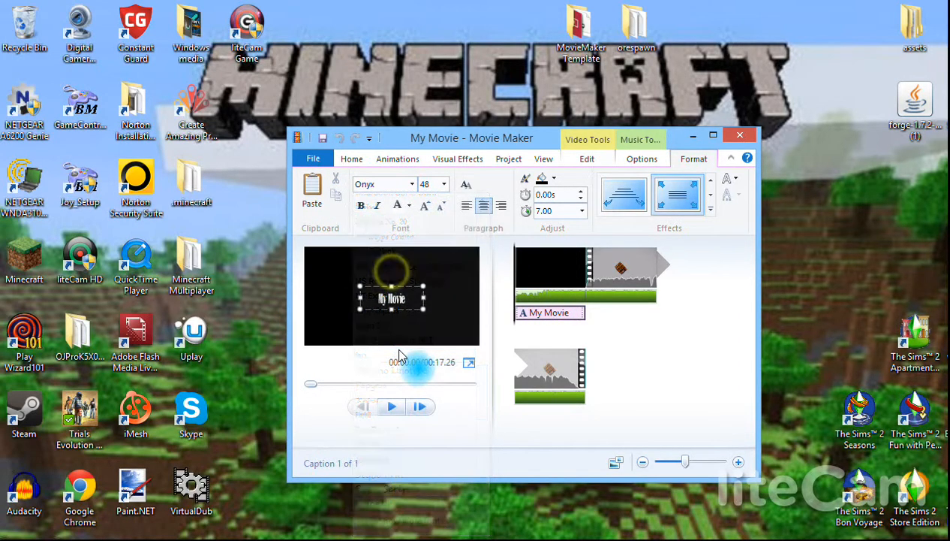
# Step: Format the "My Movie" title text in size 72, red, bold and italic
pyautogui.click(426, 207)
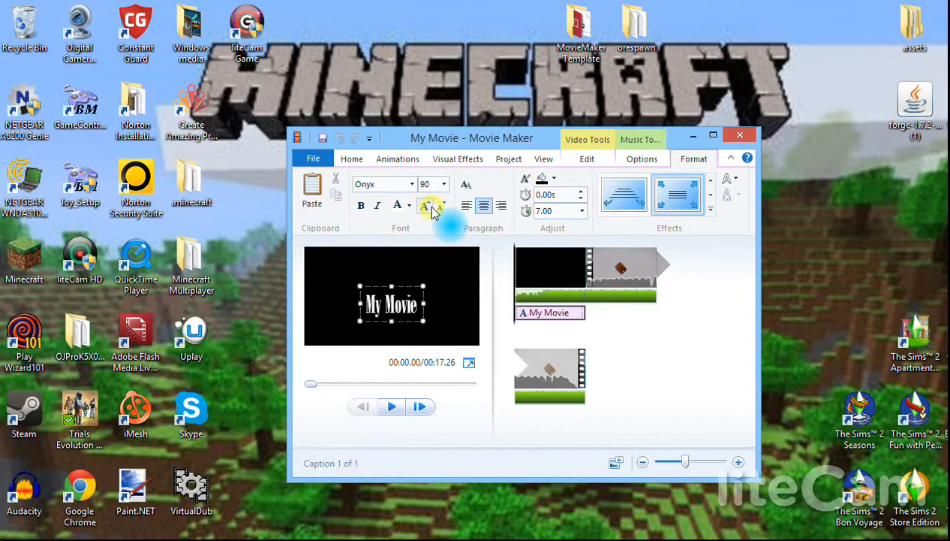
pyautogui.click(440, 206)
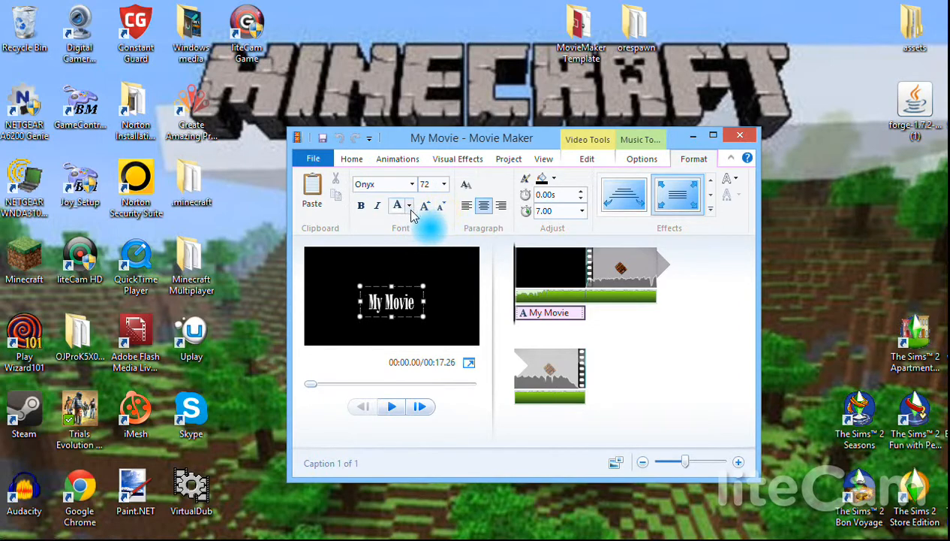
pyautogui.click(410, 206)
pyautogui.click(410, 245)
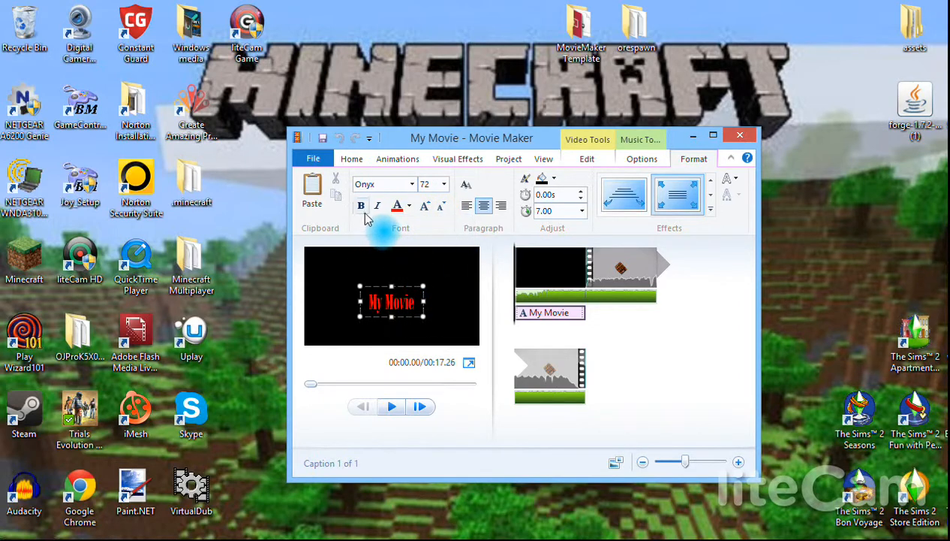
pyautogui.click(376, 206)
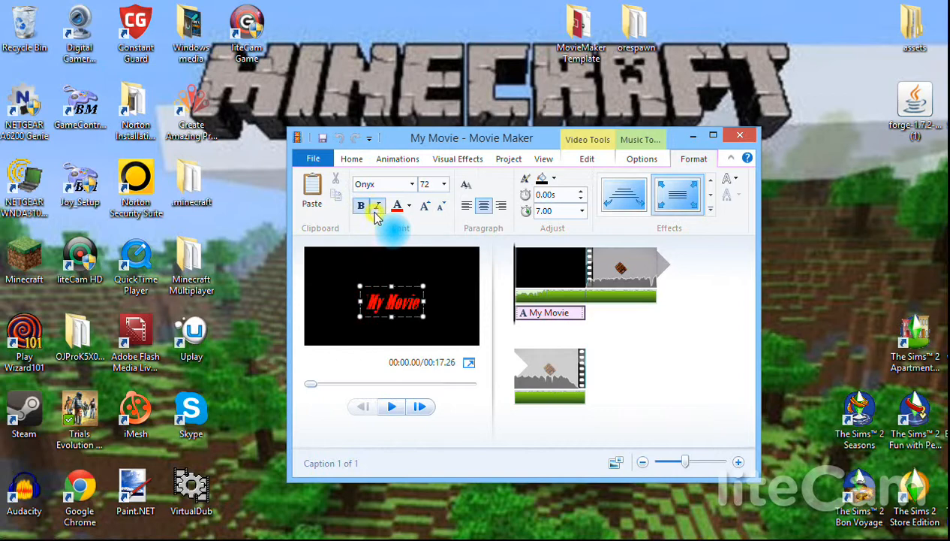
# Step: Try different transparency levels on the "My Movie" title text and return it to fully opaque
pyautogui.click(464, 186)
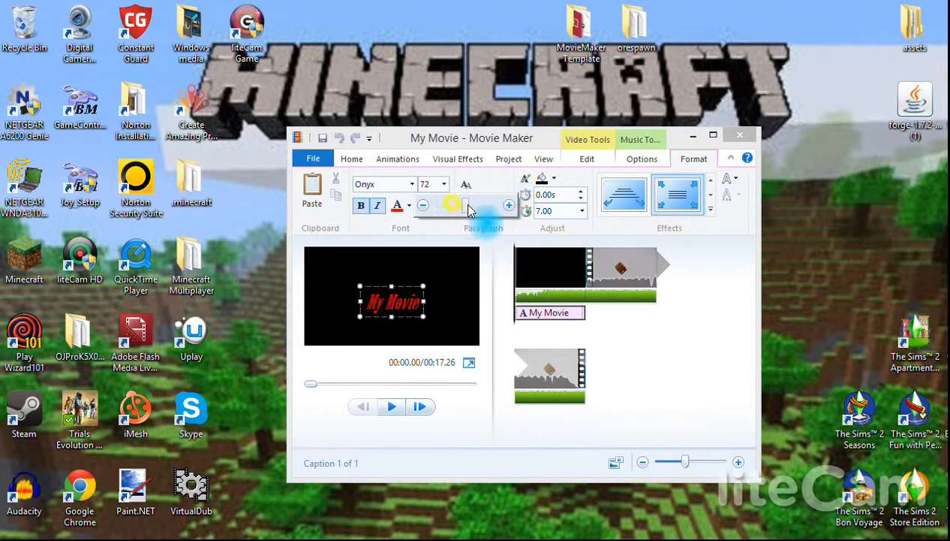
pyautogui.moveTo(467, 210); pyautogui.dragTo(511, 208)
pyautogui.click(434, 207)
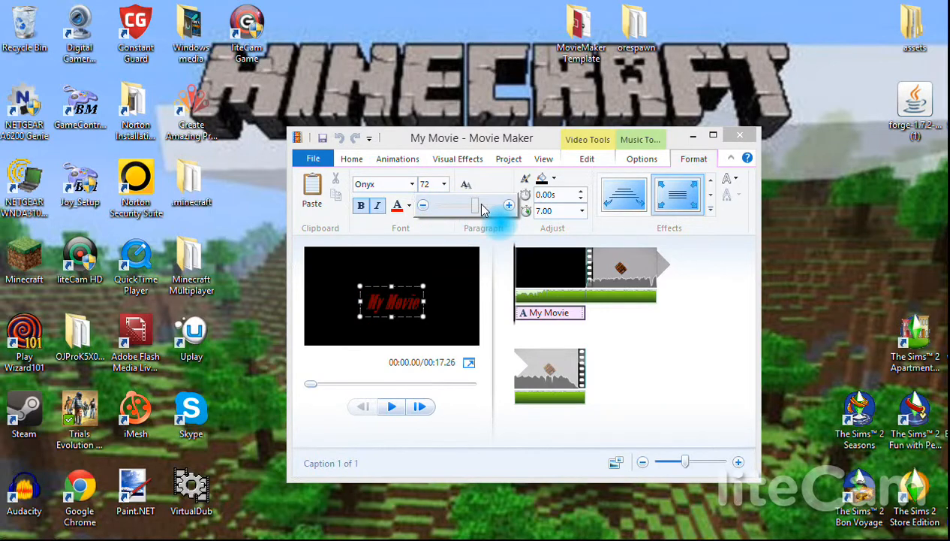
pyautogui.moveTo(481, 208); pyautogui.dragTo(431, 211)
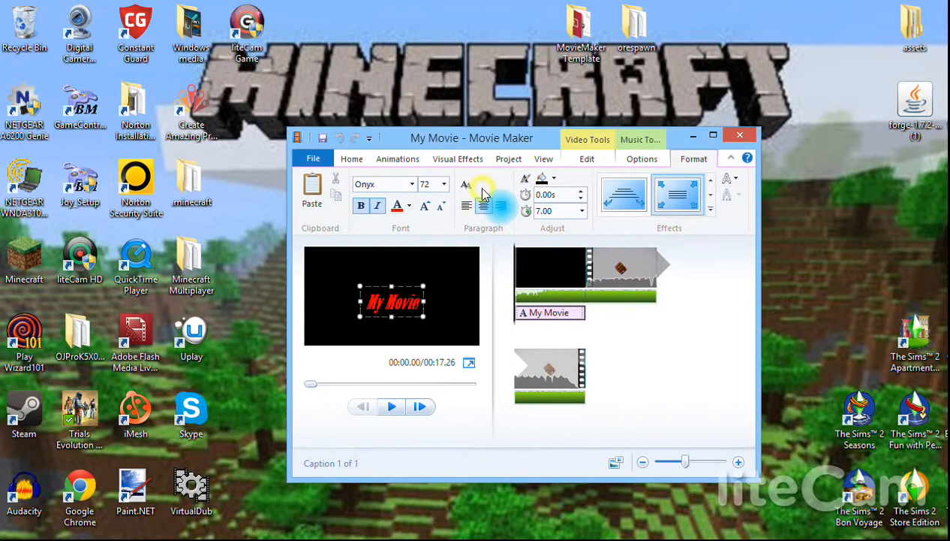
# Step: Give the title a light blue background and a text duration of 4.00 seconds, and preview it
pyautogui.click(554, 178)
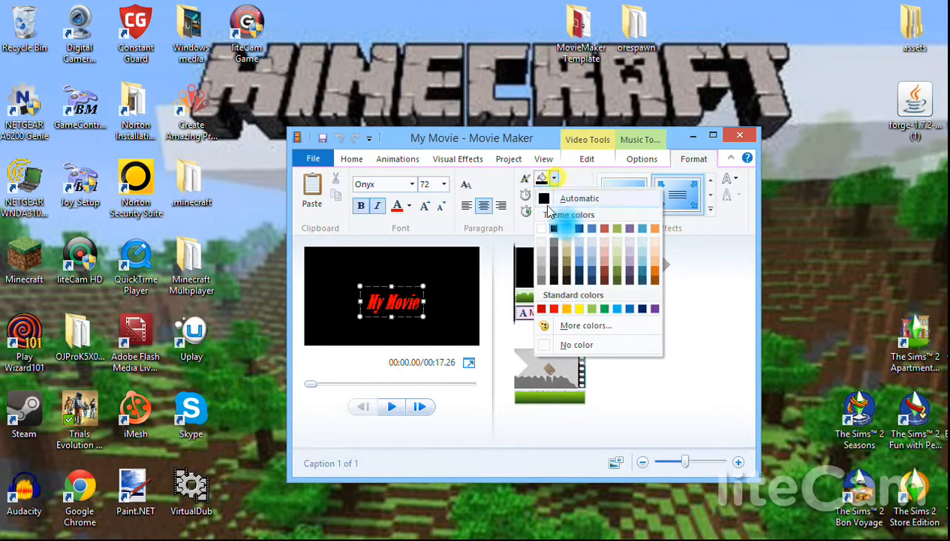
pyautogui.click(575, 258)
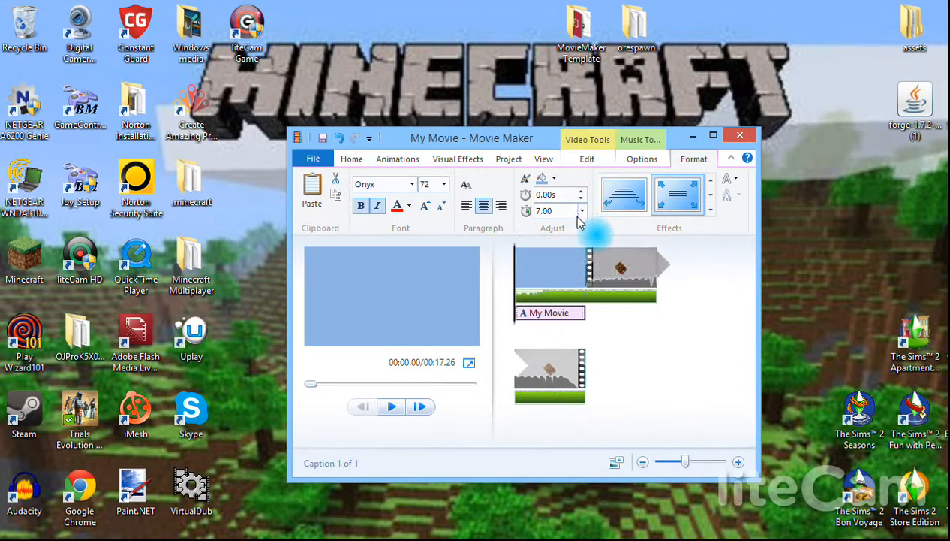
pyautogui.click(581, 211)
pyautogui.click(568, 267)
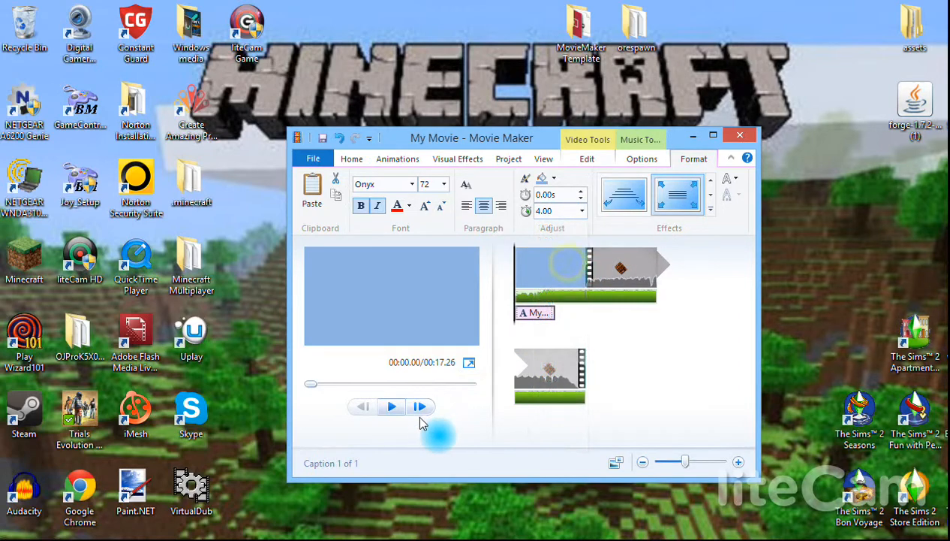
pyautogui.click(398, 407)
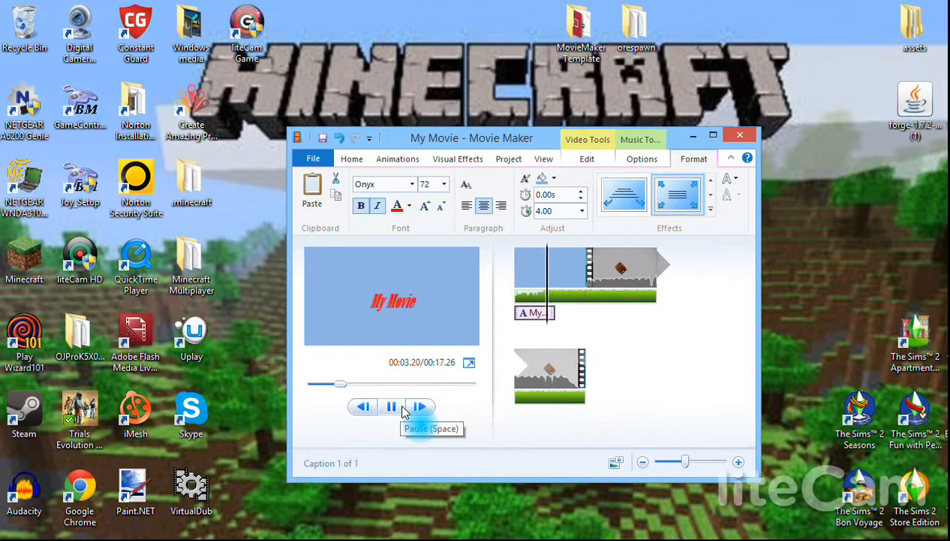
pyautogui.click(403, 411)
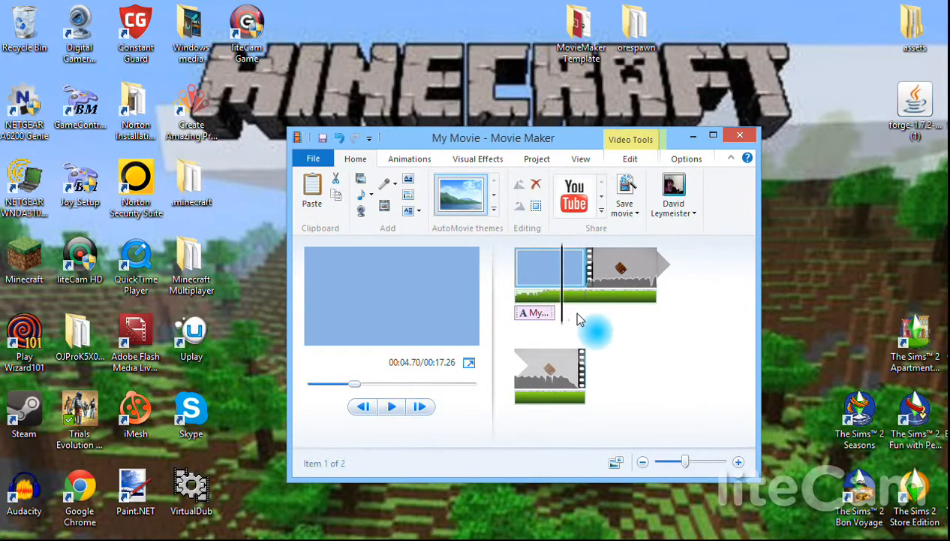
# Step: Set the title clip's own duration to 4.00 seconds and preview the title from its beginning
pyautogui.click(552, 279)
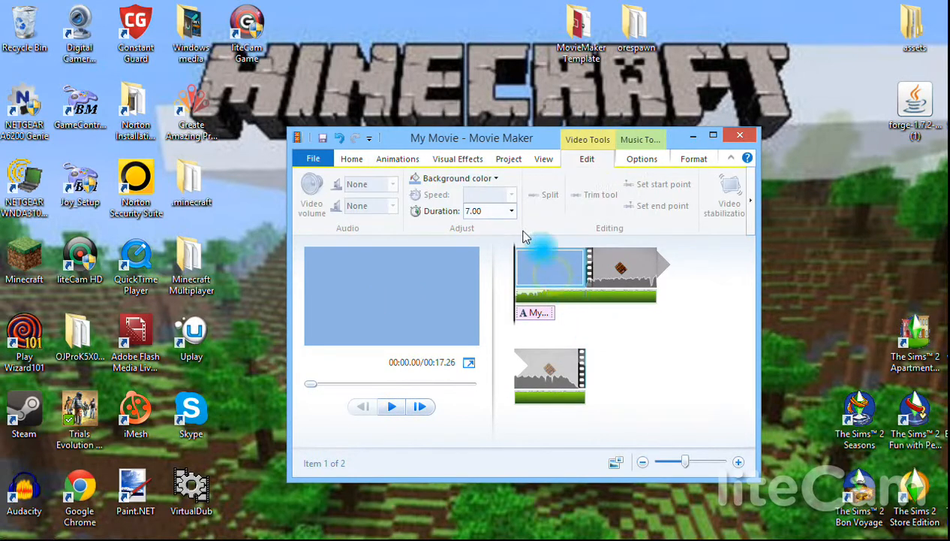
pyautogui.click(511, 211)
pyautogui.click(477, 265)
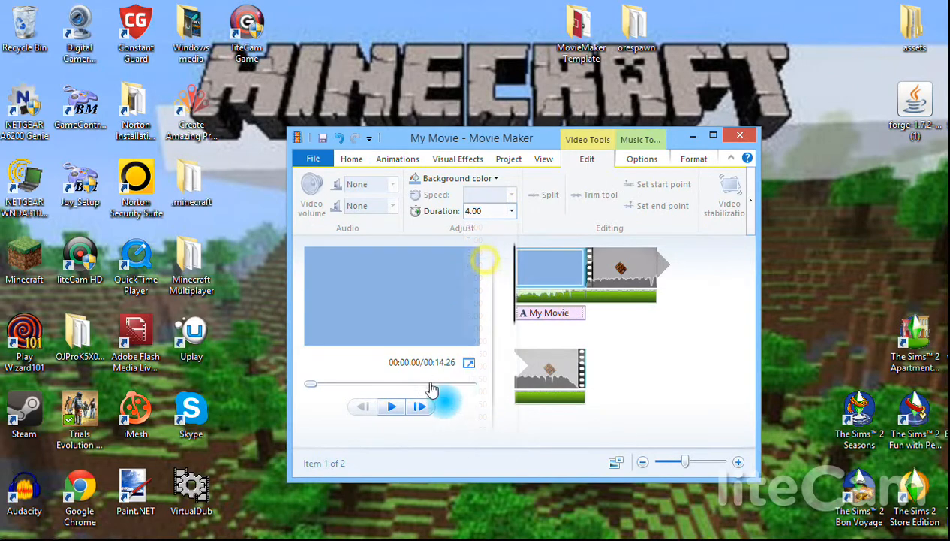
pyautogui.click(393, 410)
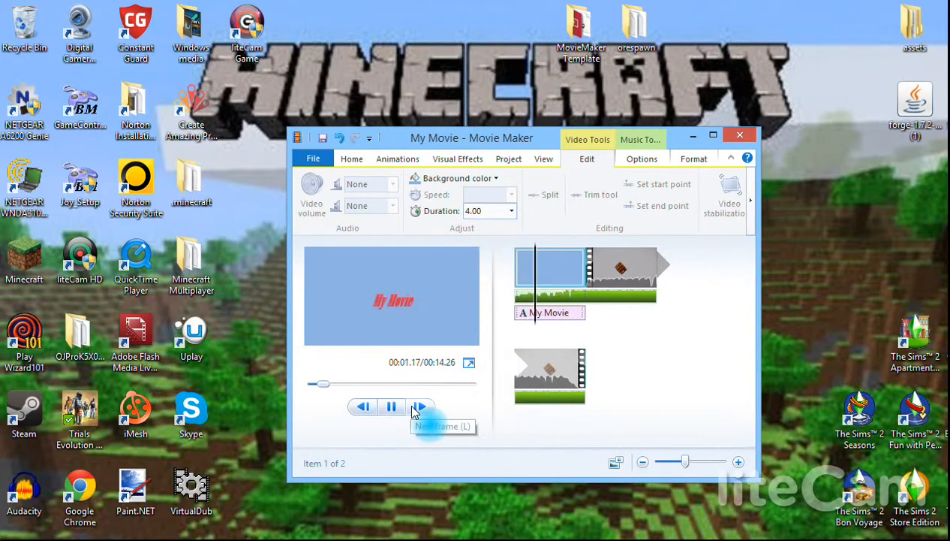
pyautogui.click(390, 410)
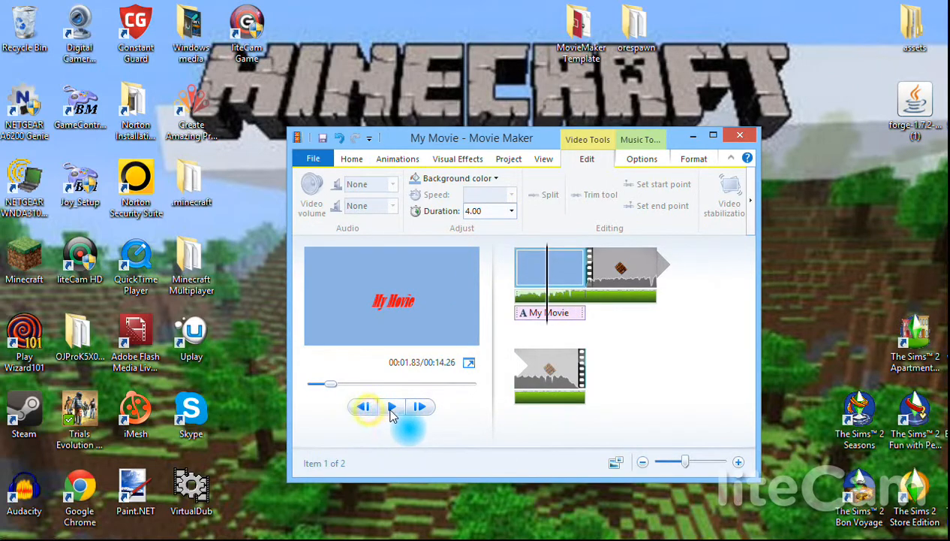
pyautogui.click(391, 408)
pyautogui.click(518, 323)
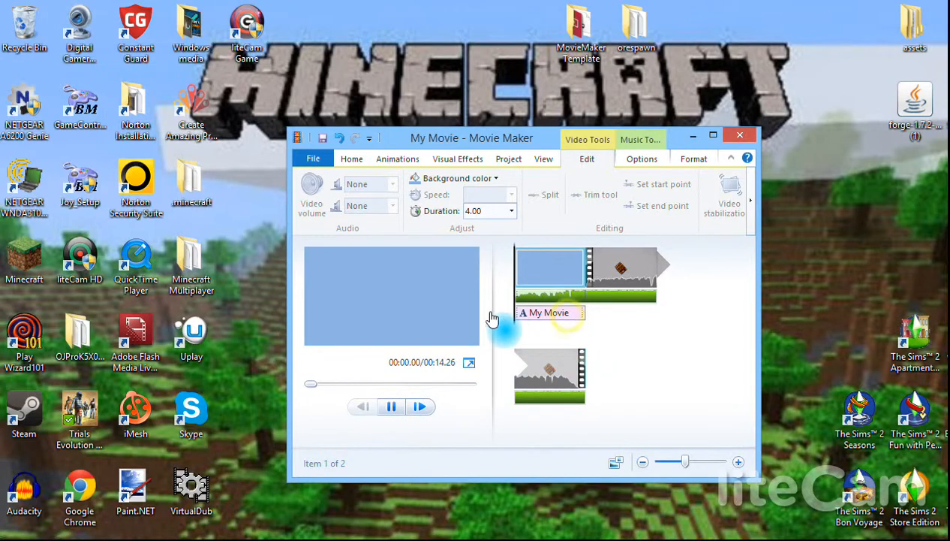
pyautogui.click(392, 406)
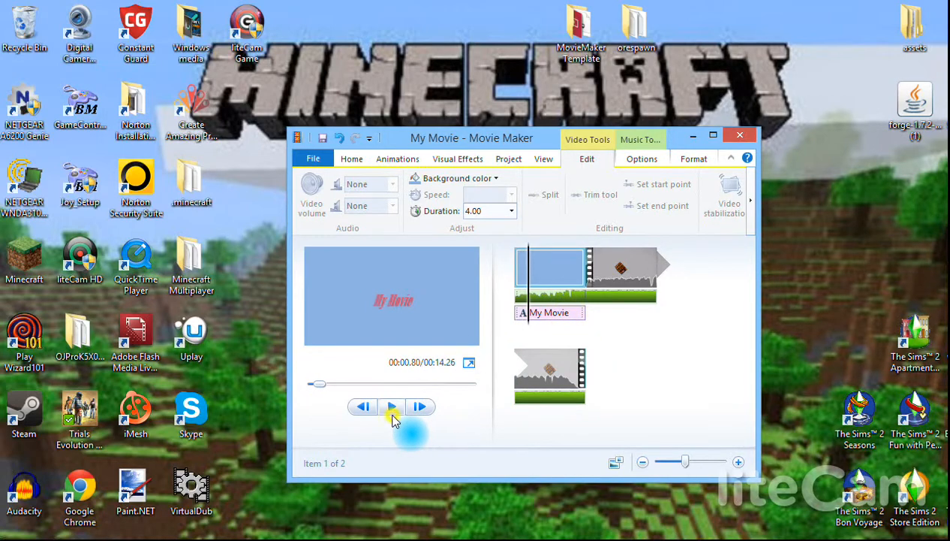
# Step: Look over the text effects and outline sizes for the "My Movie" title without applying any of them
pyautogui.click(564, 313)
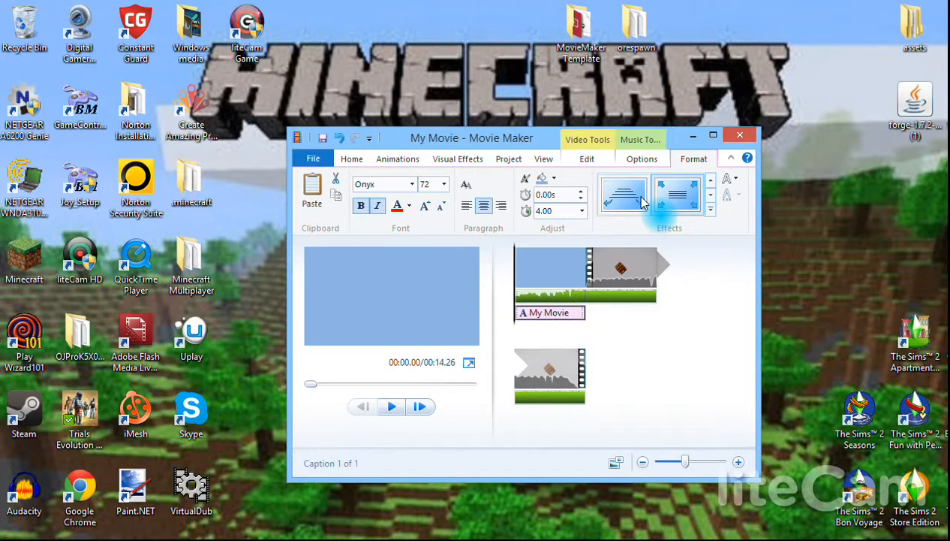
pyautogui.click(711, 210)
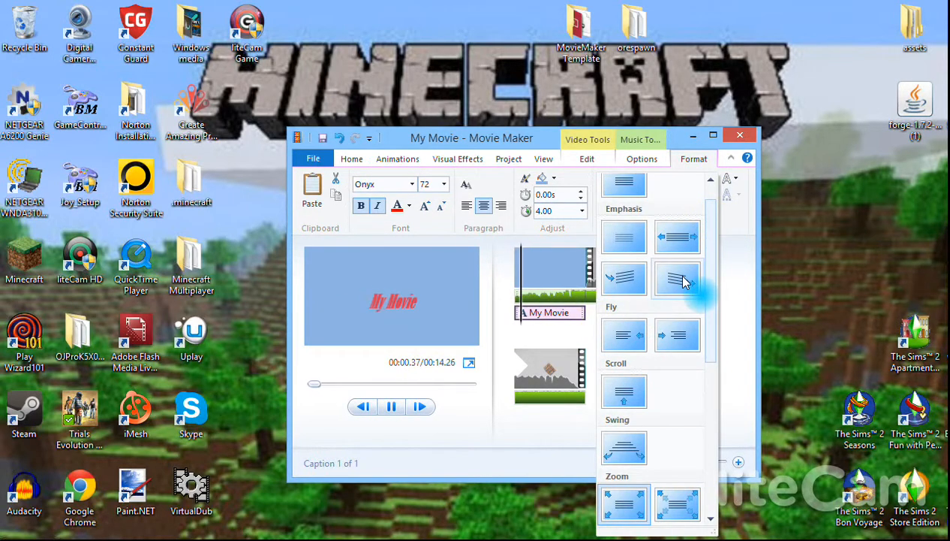
pyautogui.click(719, 529)
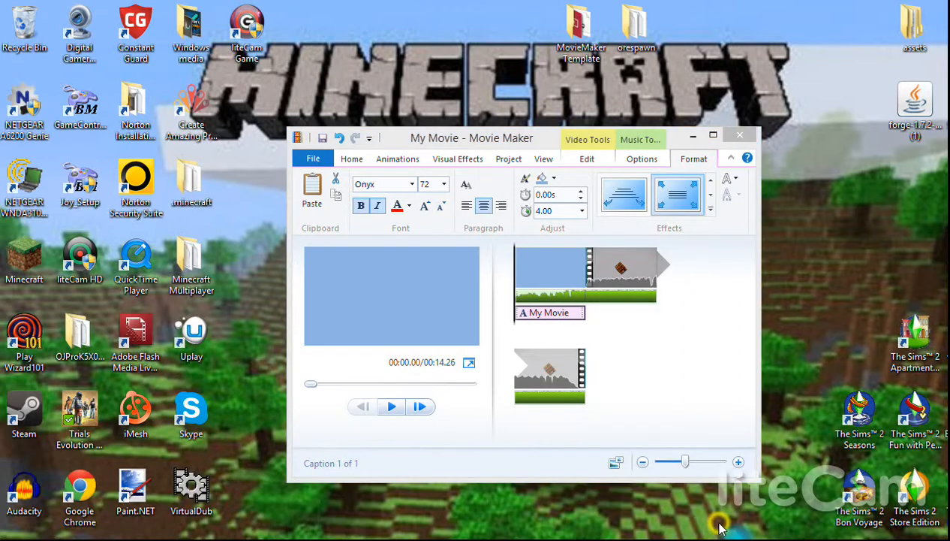
pyautogui.click(712, 211)
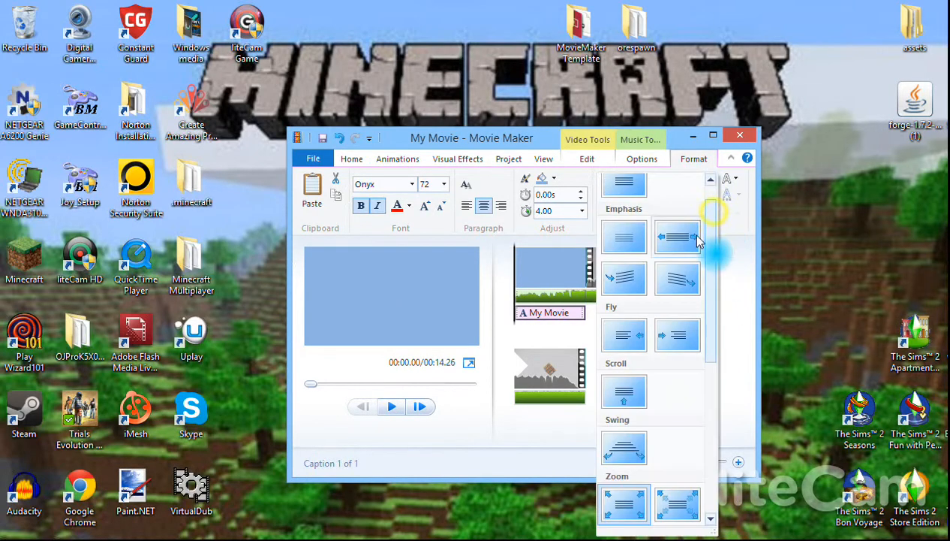
pyautogui.scroll(5, 673, 323)
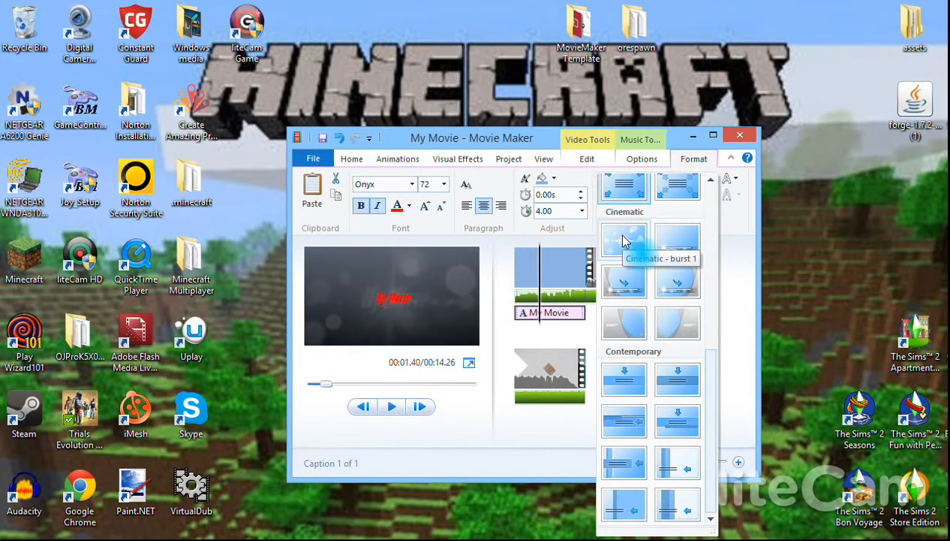
pyautogui.click(742, 242)
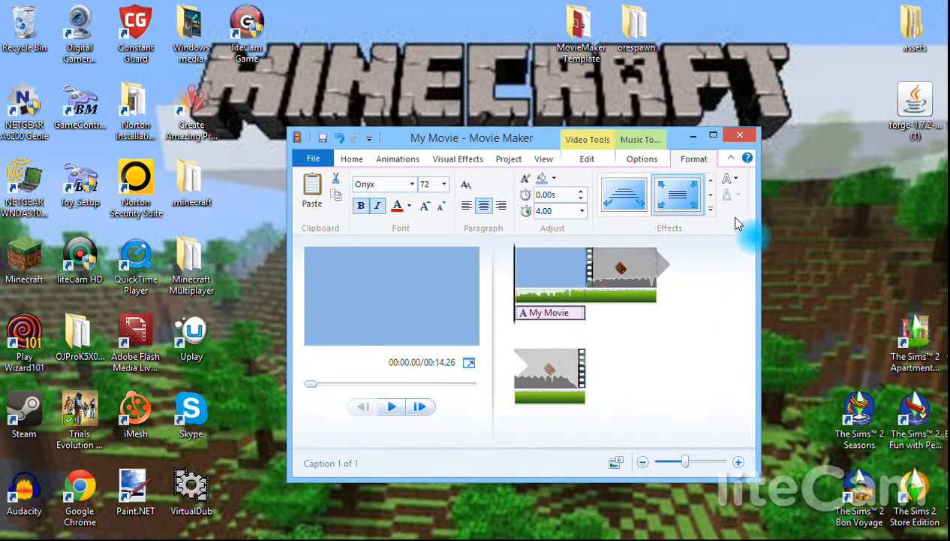
pyautogui.click(729, 179)
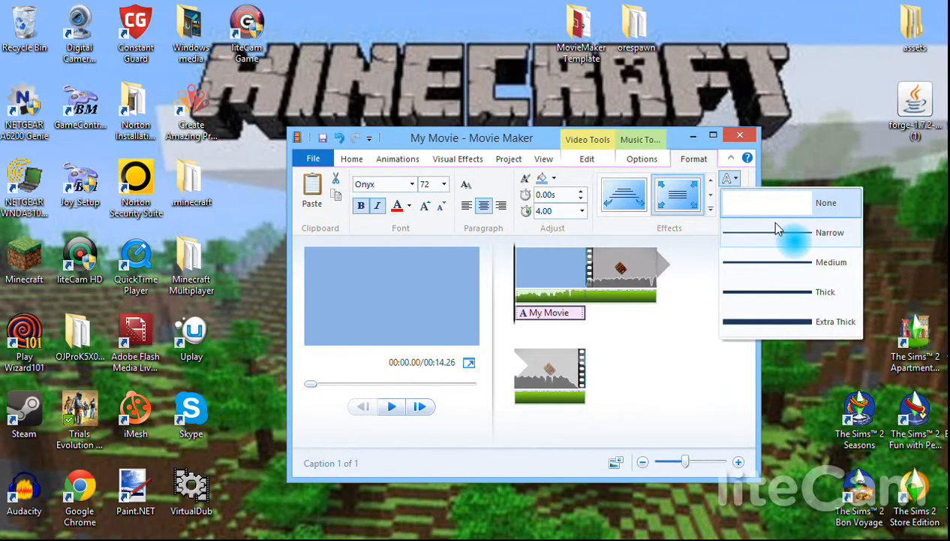
pyautogui.click(721, 365)
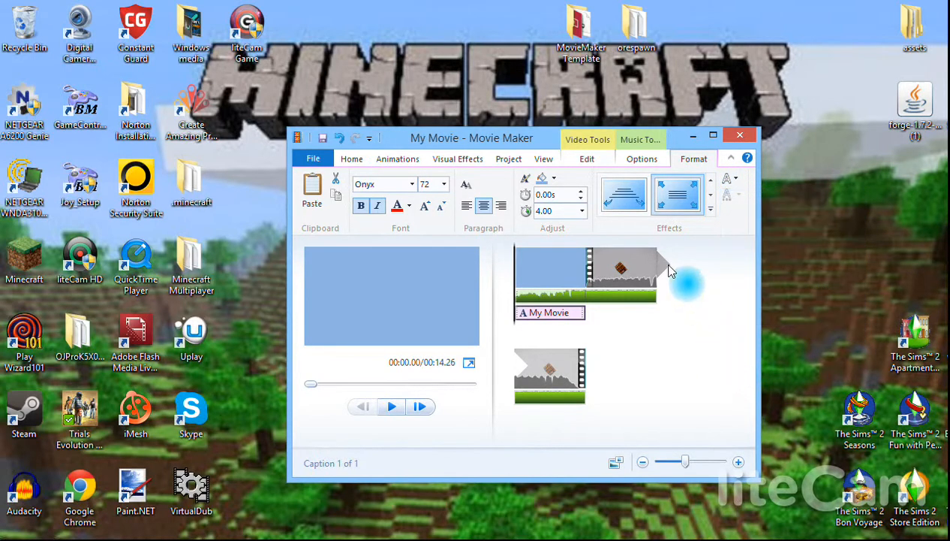
# Step: Add a credits clip at the end of the movie and briefly preview it
pyautogui.click(352, 160)
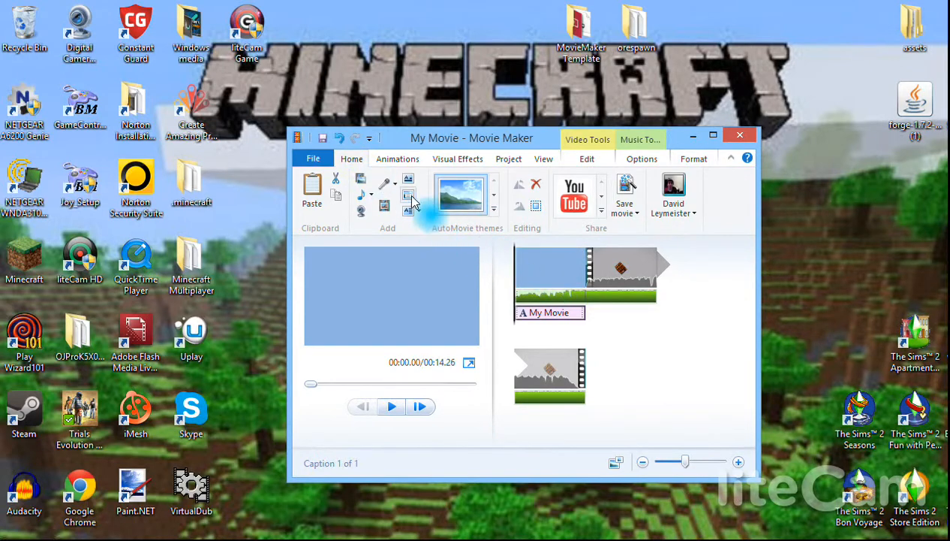
pyautogui.click(547, 287)
pyautogui.doubleClick(547, 288)
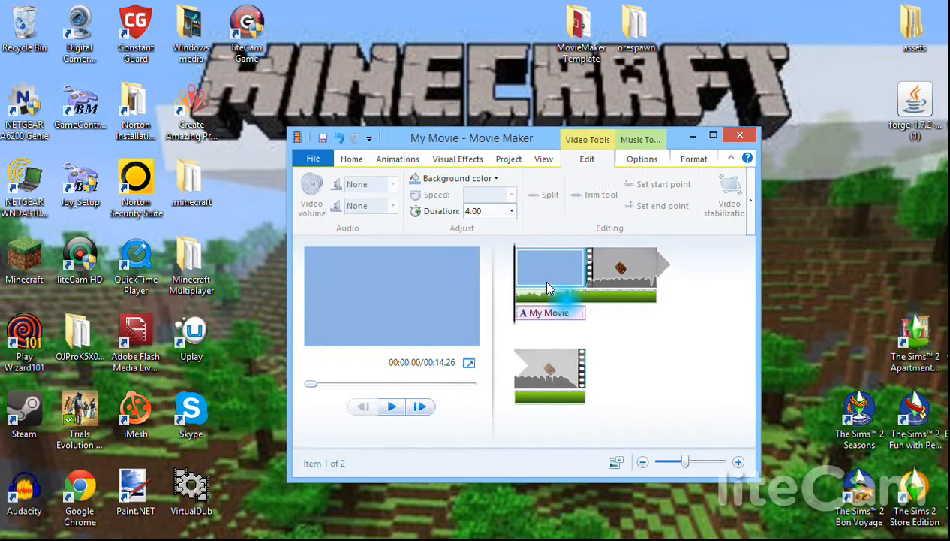
pyautogui.click(359, 162)
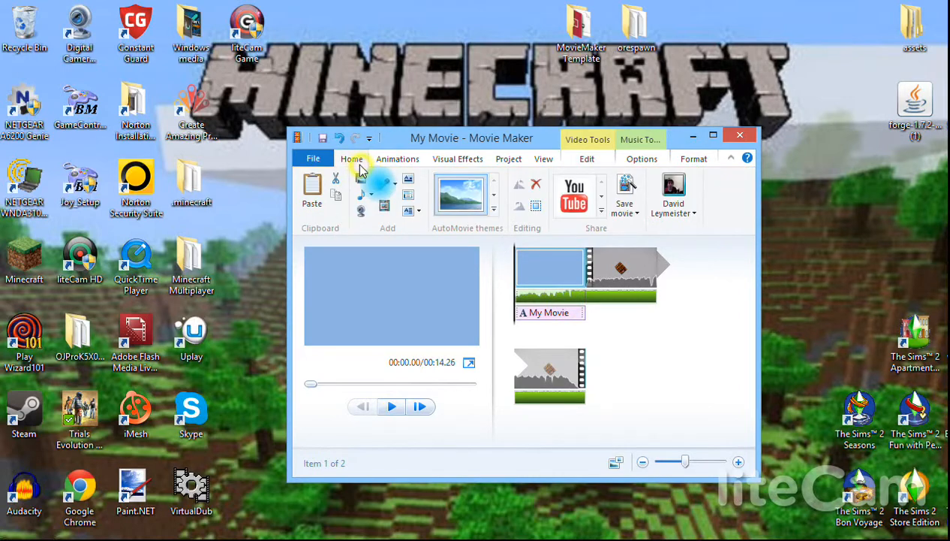
pyautogui.click(409, 210)
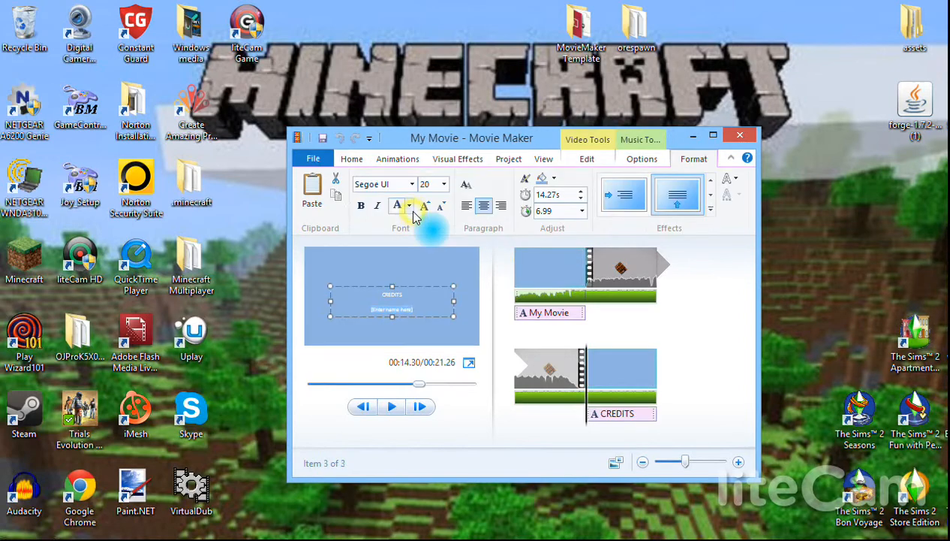
pyautogui.click(394, 409)
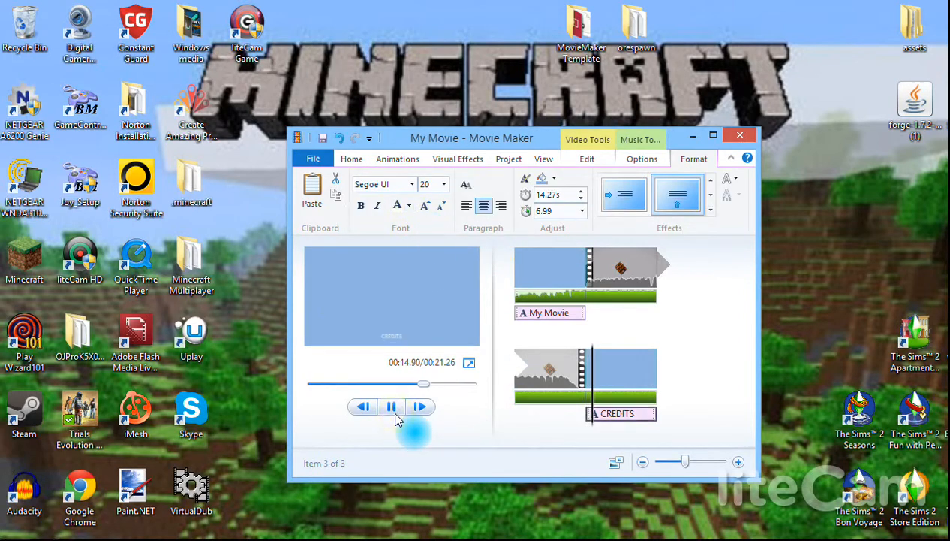
pyautogui.click(392, 406)
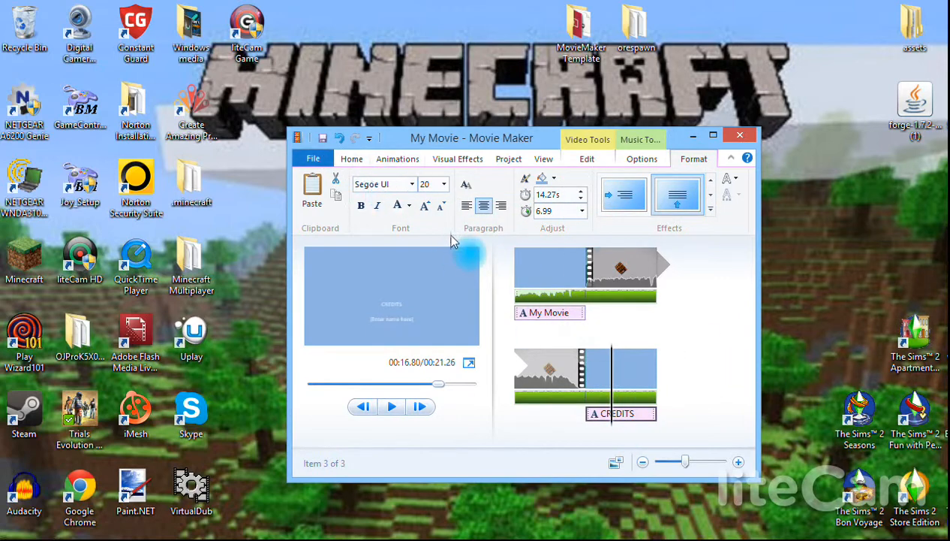
# Step: Look over the credit types and the AutoMovie themes, leaving both without choosing an option
pyautogui.click(351, 159)
pyautogui.click(418, 211)
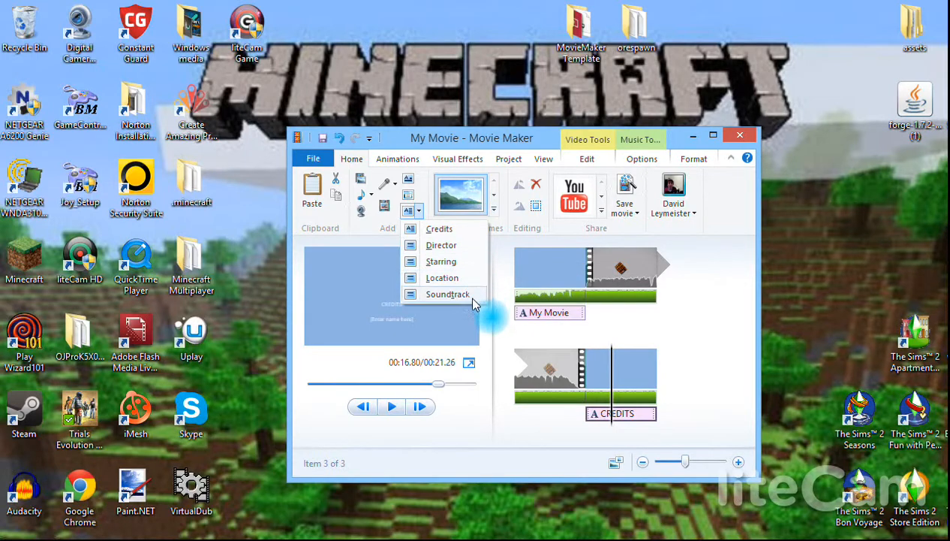
pyautogui.click(493, 211)
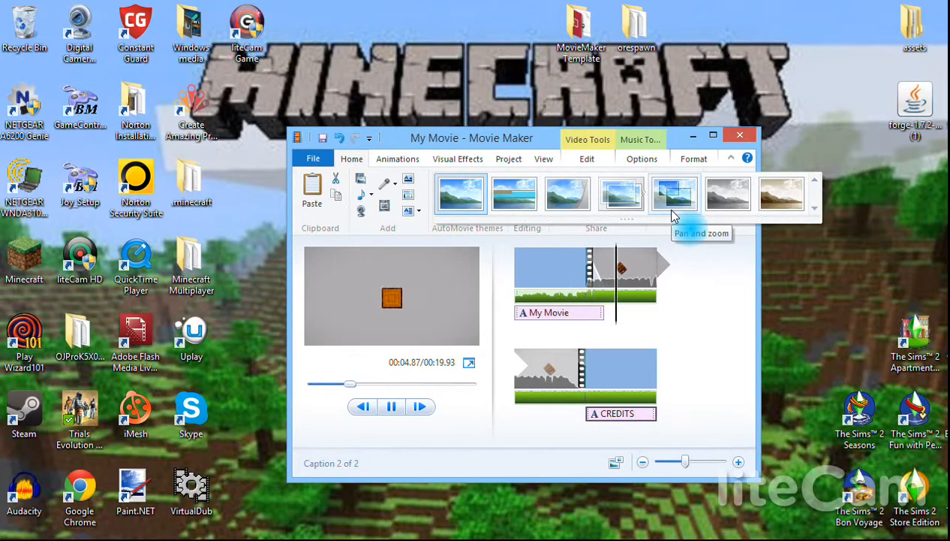
pyautogui.click(691, 259)
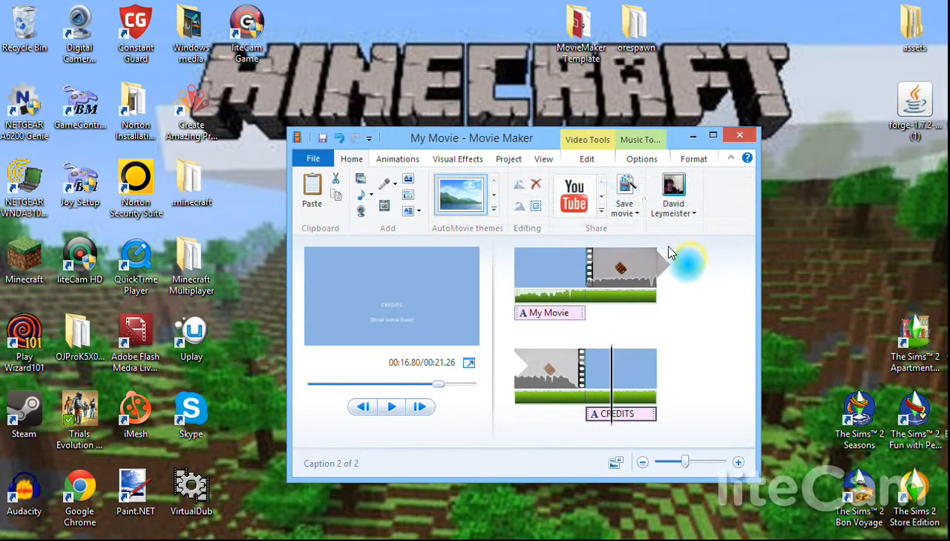
# Step: Delete the credits clip from the end of the movie
pyautogui.click(534, 189)
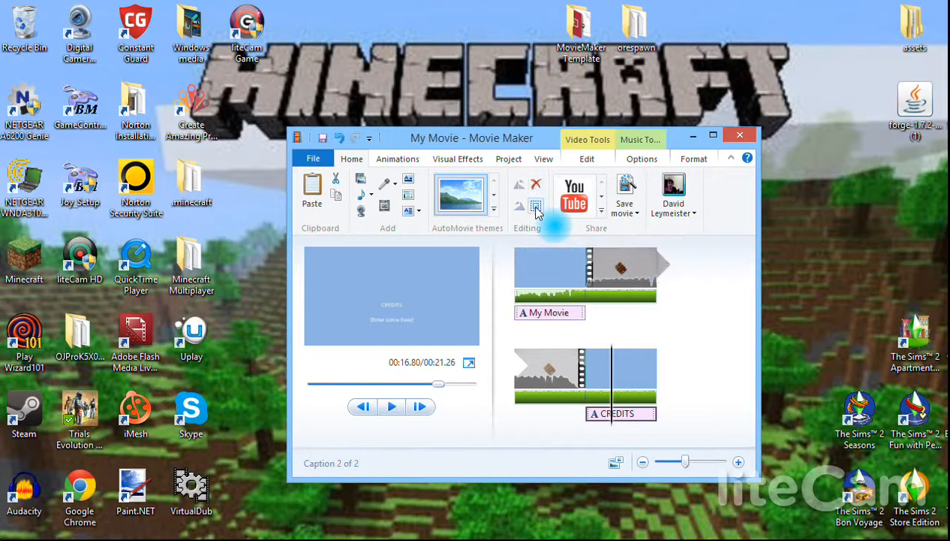
pyautogui.click(633, 383)
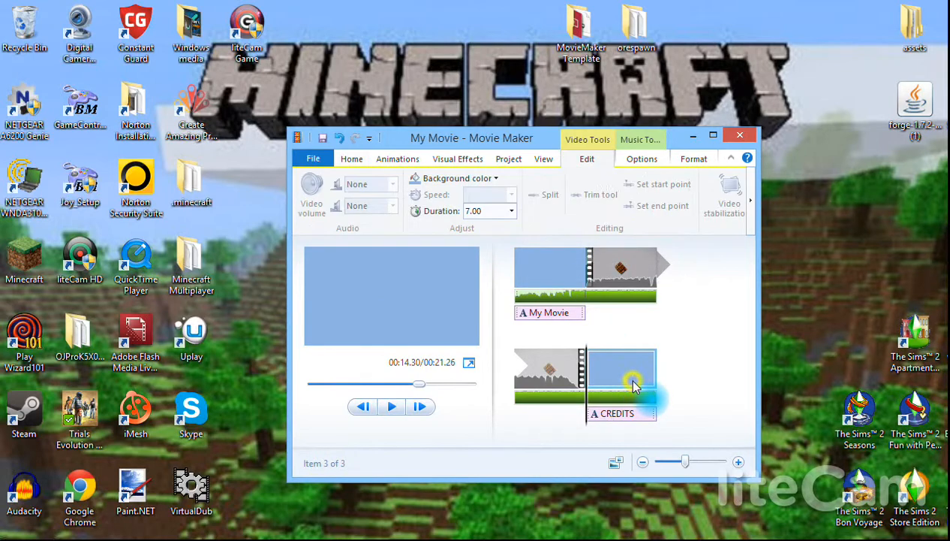
pyautogui.click(351, 159)
pyautogui.click(535, 185)
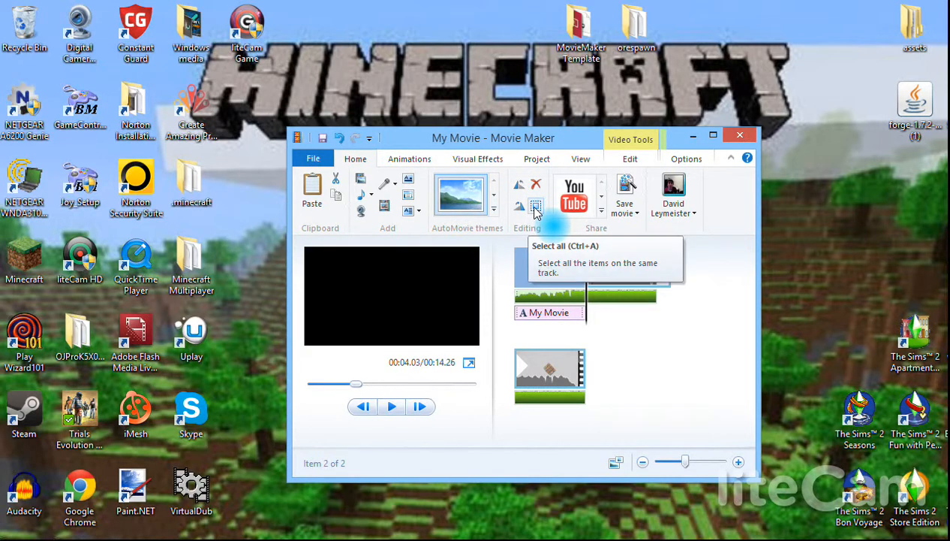
# Step: Select all the items on the video track and look over the web publishing services without choosing one
pyautogui.click(535, 209)
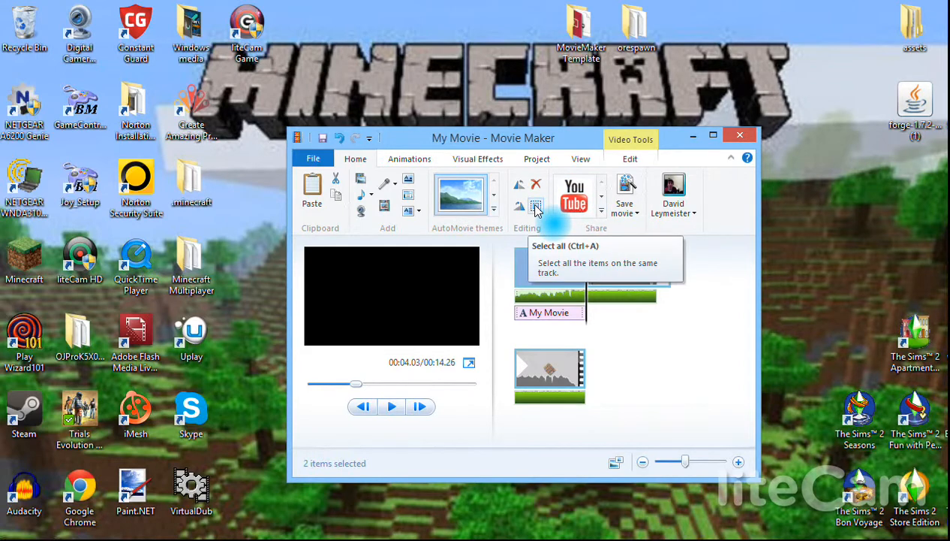
pyautogui.click(601, 211)
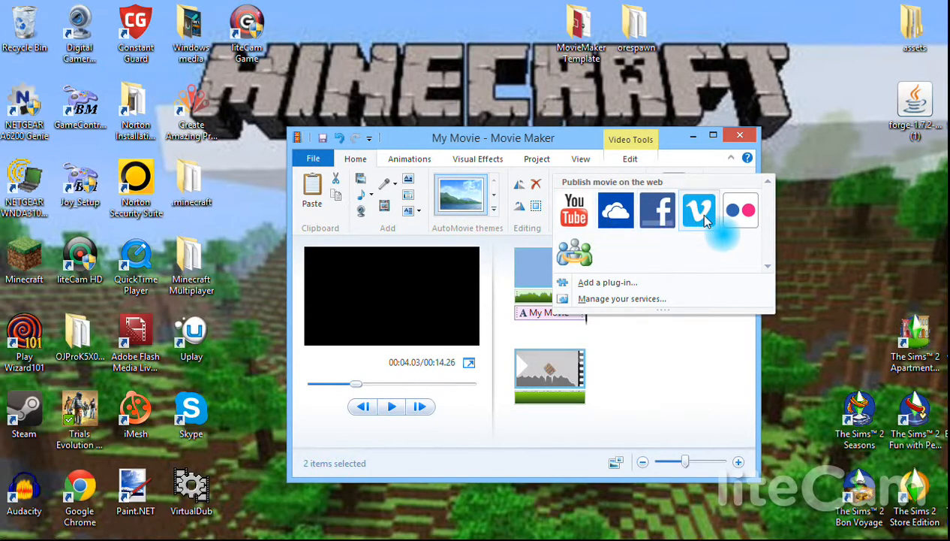
pyautogui.click(783, 177)
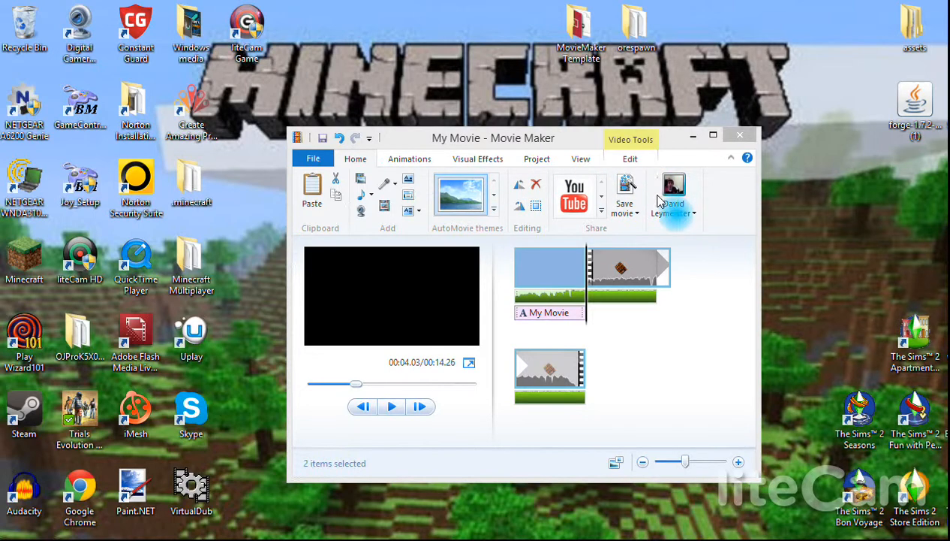
# Step: Lower the video volume of the clip after the title and briefly play that clip
pyautogui.click(403, 162)
pyautogui.click(389, 205)
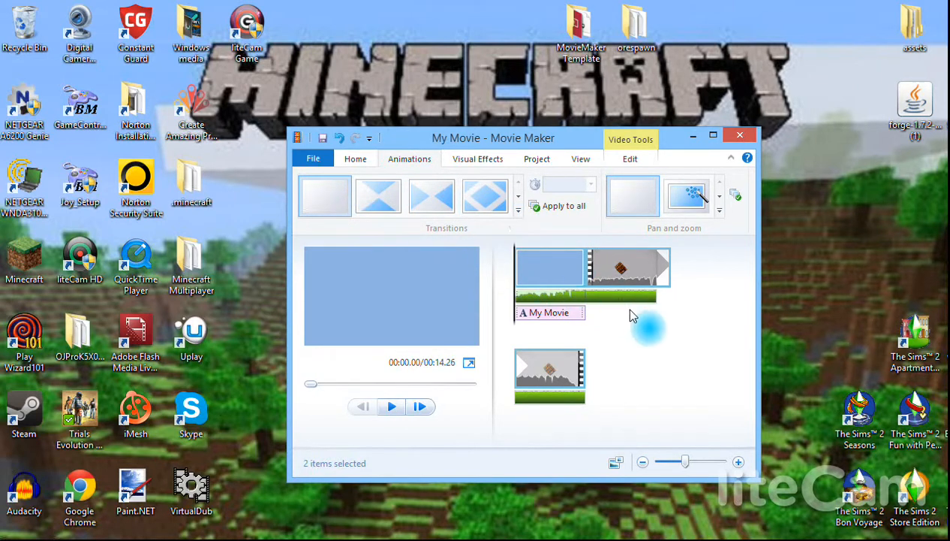
pyautogui.click(629, 276)
pyautogui.doubleClick(610, 278)
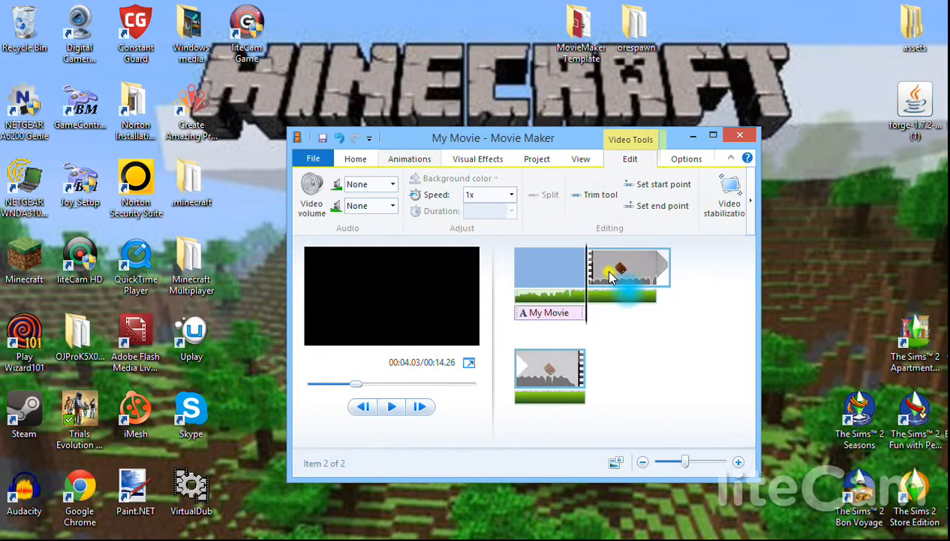
pyautogui.click(314, 204)
pyautogui.moveTo(371, 234); pyautogui.dragTo(327, 237)
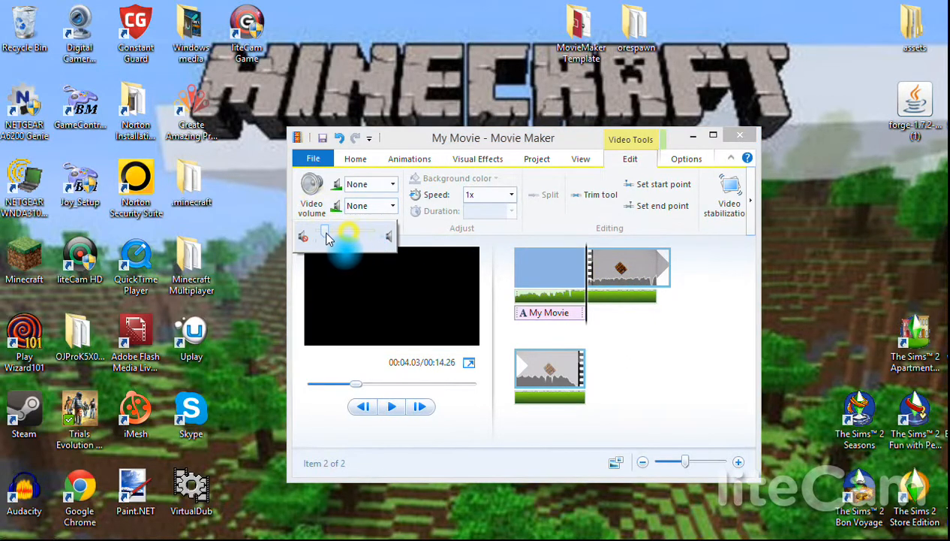
pyautogui.click(392, 406)
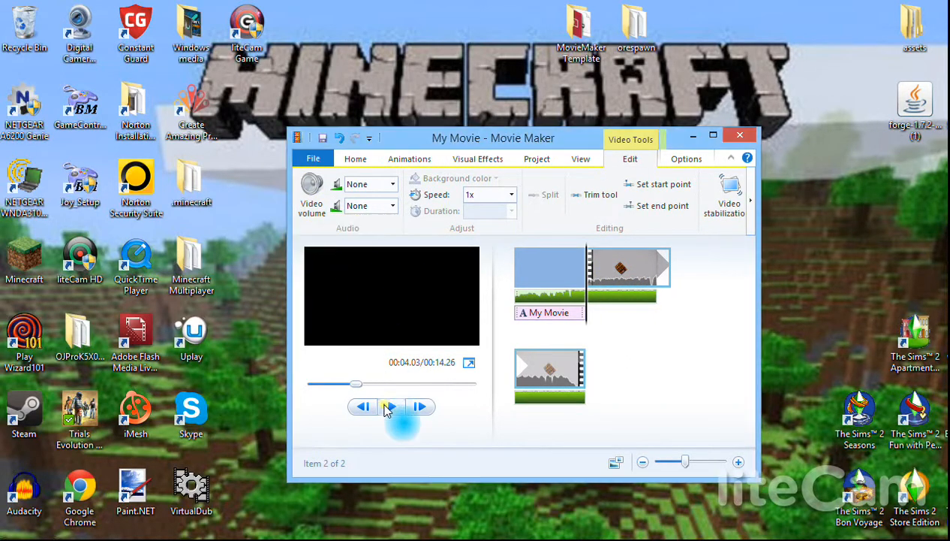
pyautogui.click(355, 159)
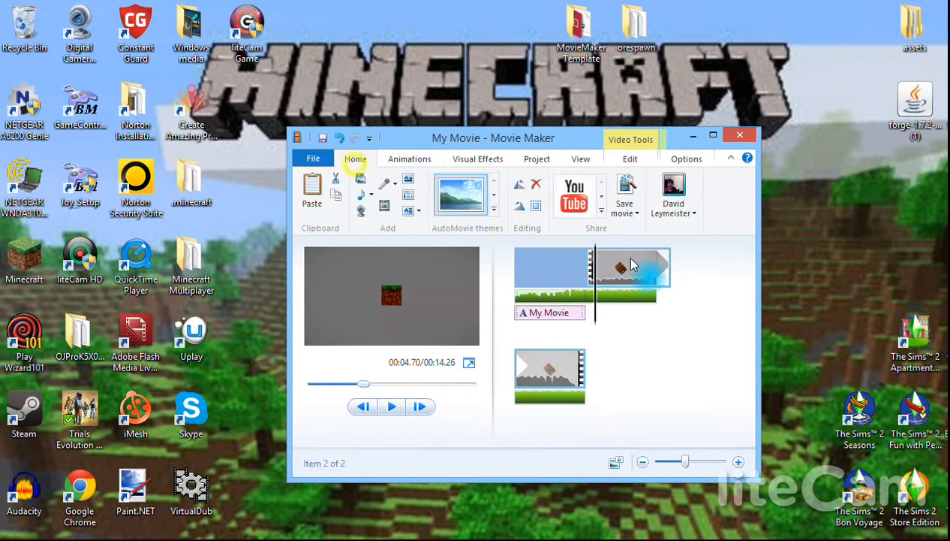
# Step: Look over the transitions and the pan and zoom options for the video clip without applying any
pyautogui.click(422, 160)
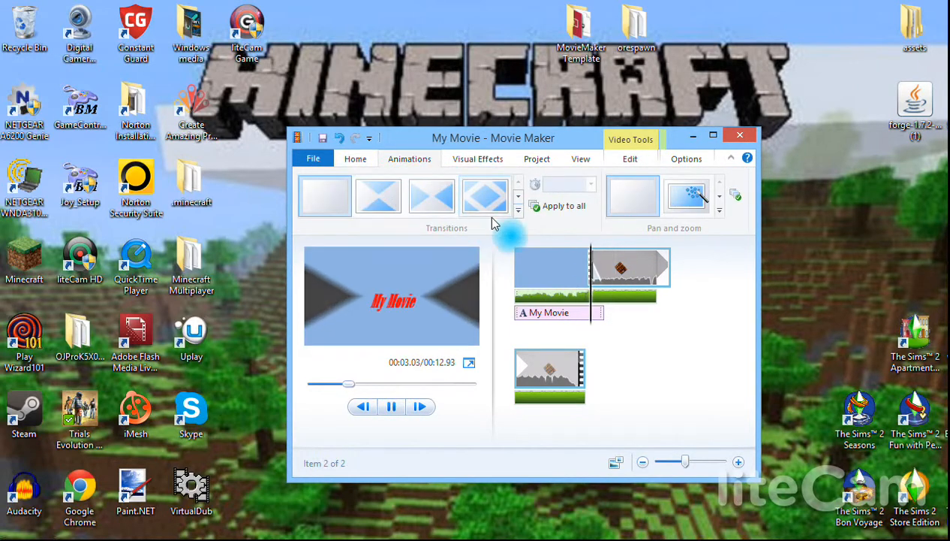
pyautogui.click(517, 211)
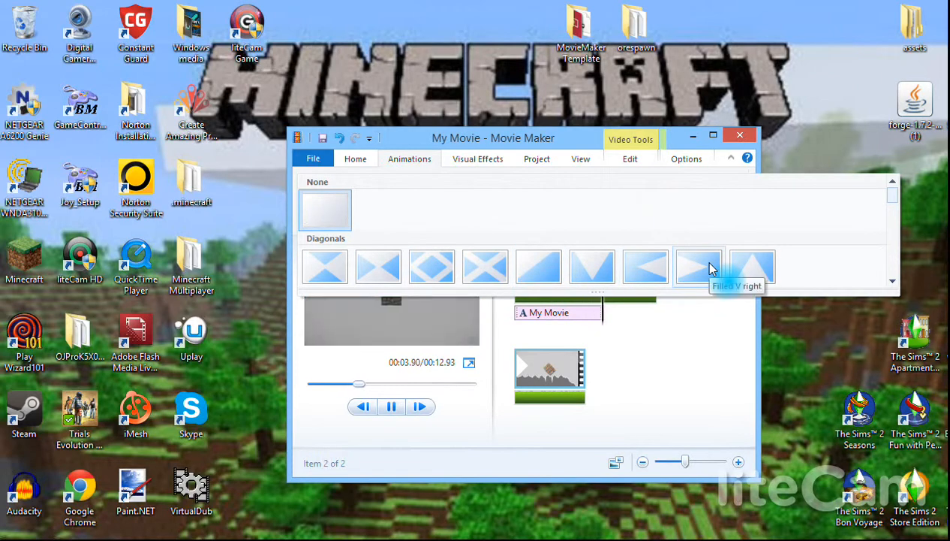
pyautogui.click(714, 354)
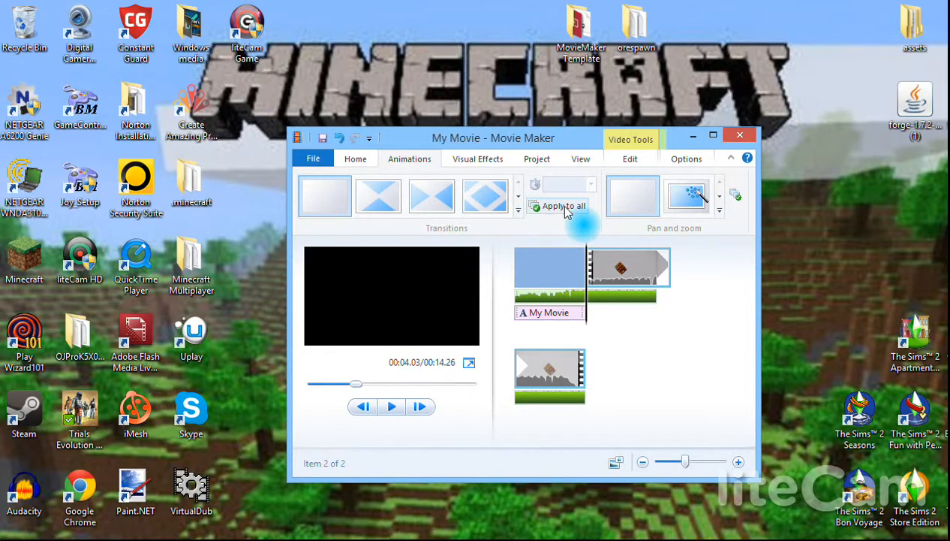
pyautogui.click(719, 213)
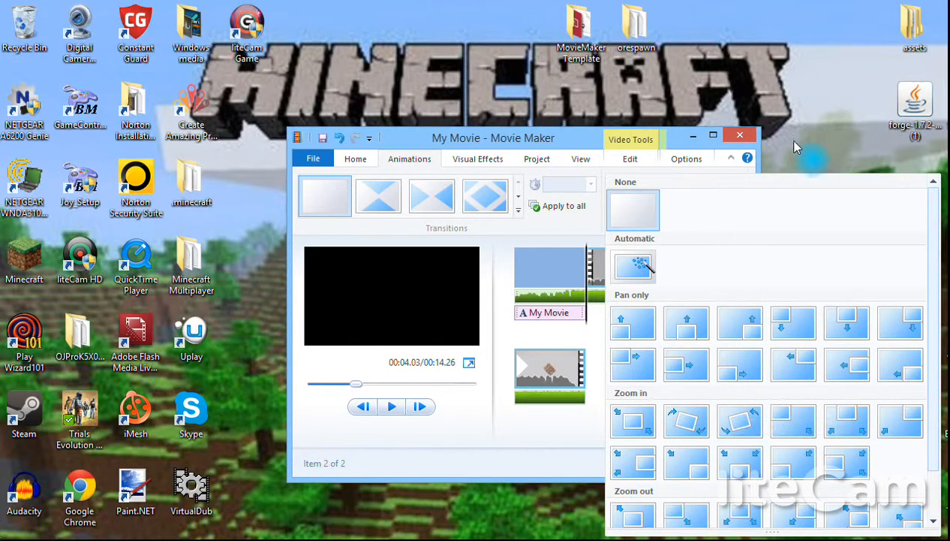
pyautogui.click(818, 152)
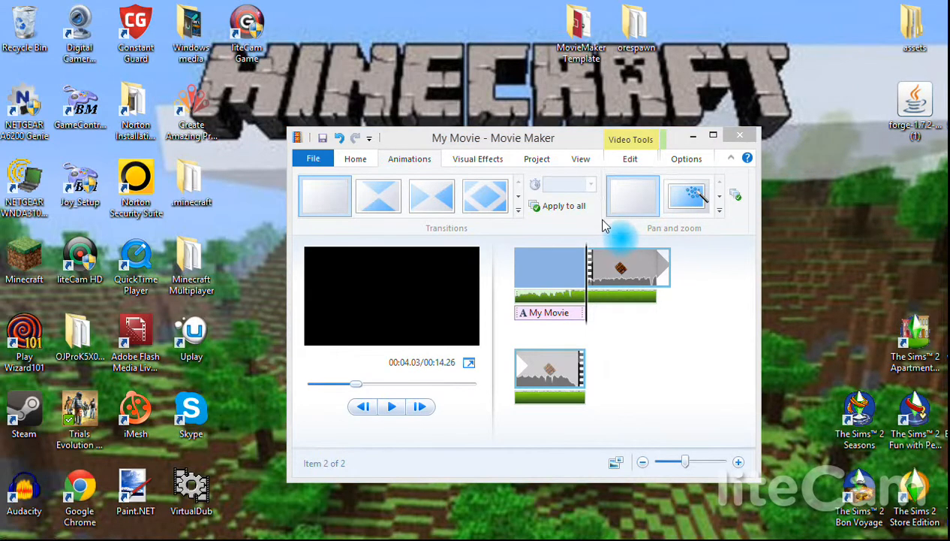
# Step: Preview the visual effects on the video clip and look over the full set without applying one
pyautogui.click(478, 161)
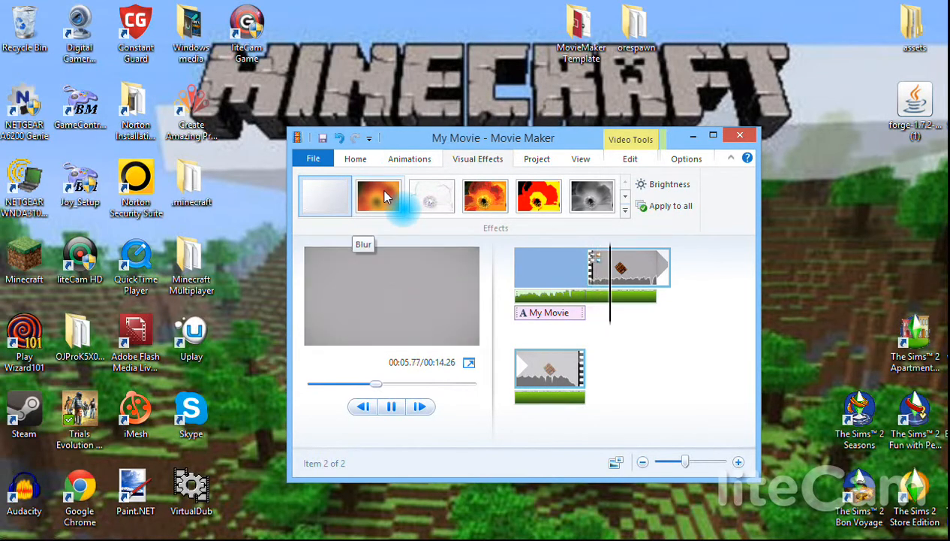
pyautogui.click(626, 211)
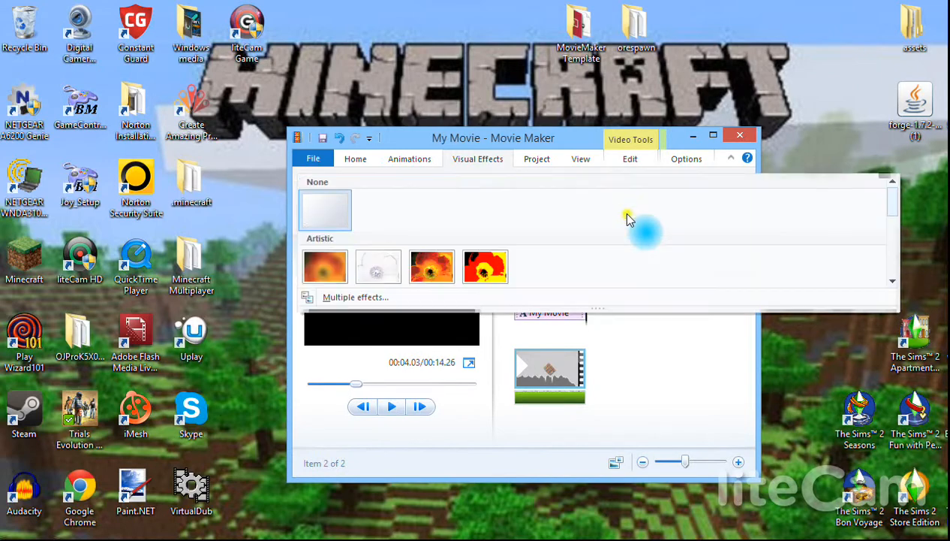
pyautogui.click(773, 354)
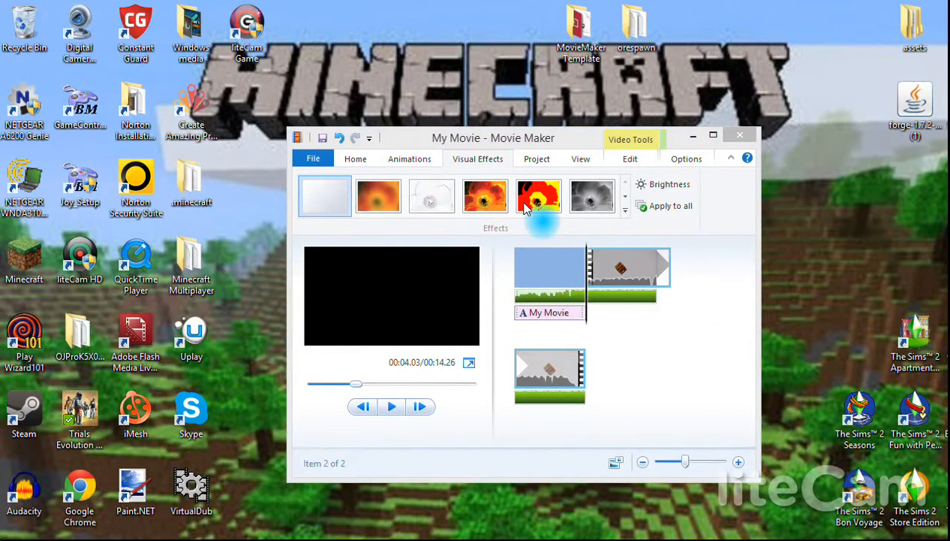
# Step: Lower the brightness of the video clip after the title
pyautogui.click(655, 184)
pyautogui.click(682, 190)
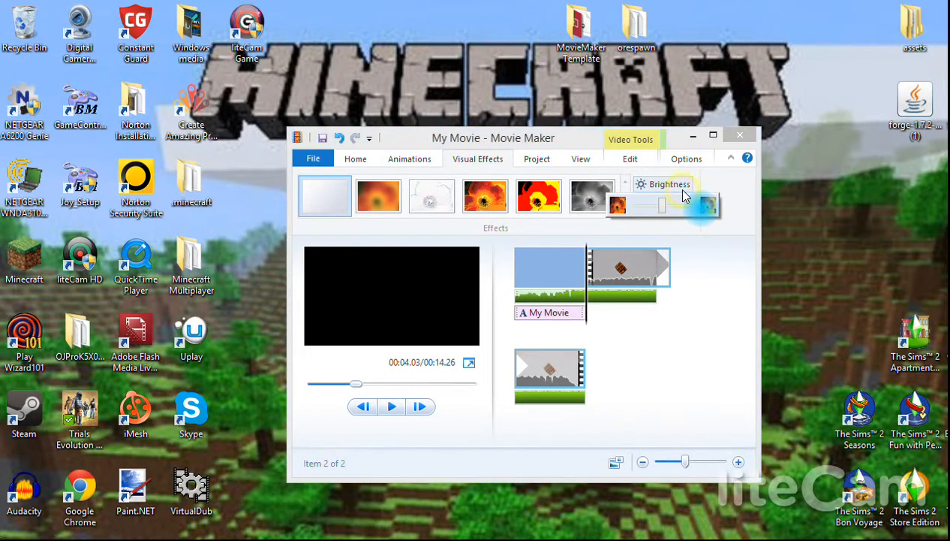
pyautogui.moveTo(664, 203); pyautogui.dragTo(602, 213)
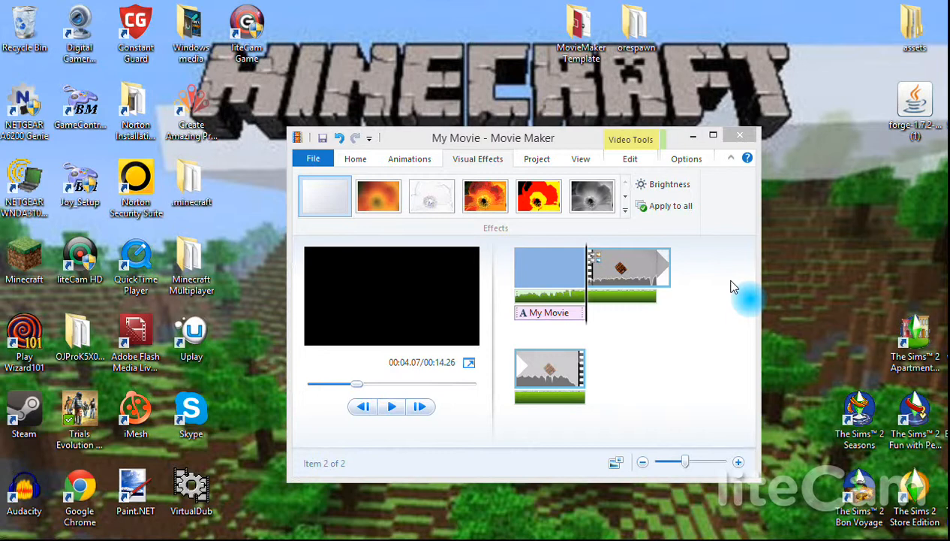
# Step: Look at the project's audio mix without adjusting it and set the audio emphasis to No emphasis
pyautogui.click(526, 158)
pyautogui.click(323, 203)
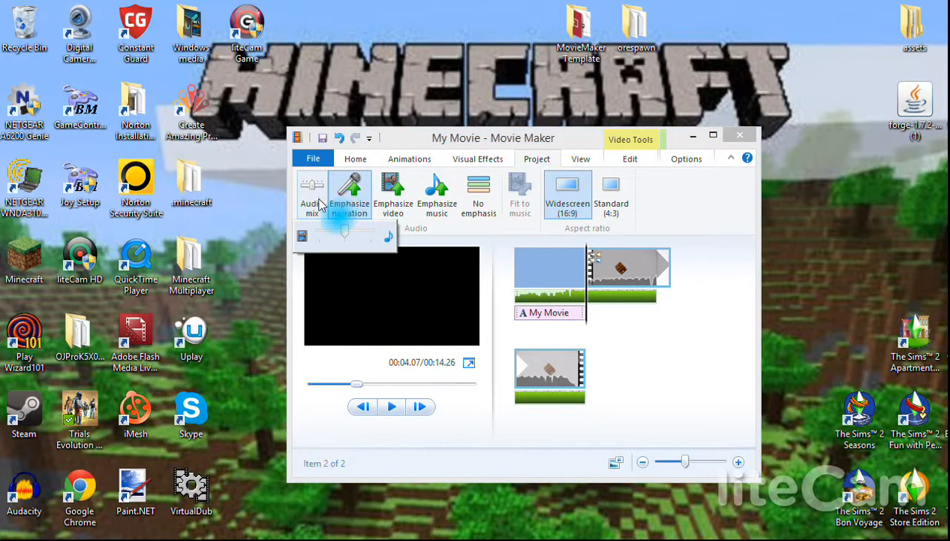
pyautogui.click(275, 203)
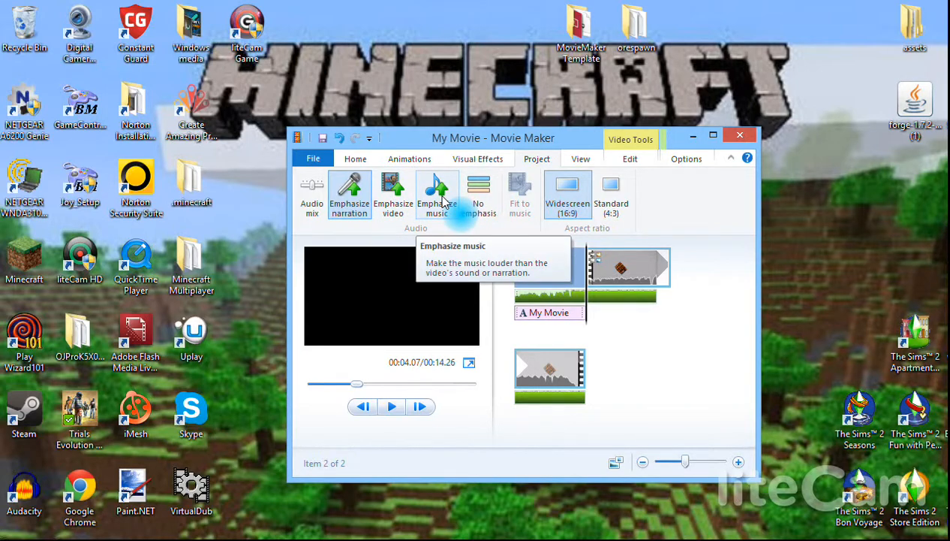
pyautogui.click(482, 208)
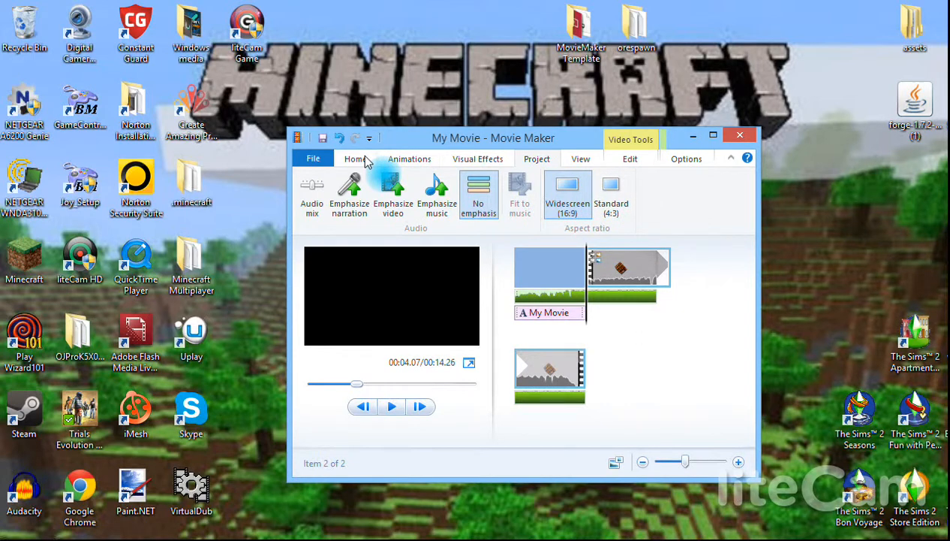
# Step: Look over the timeline thumbnail sizes, and switch the audio waveforms off and back on
pyautogui.click(575, 159)
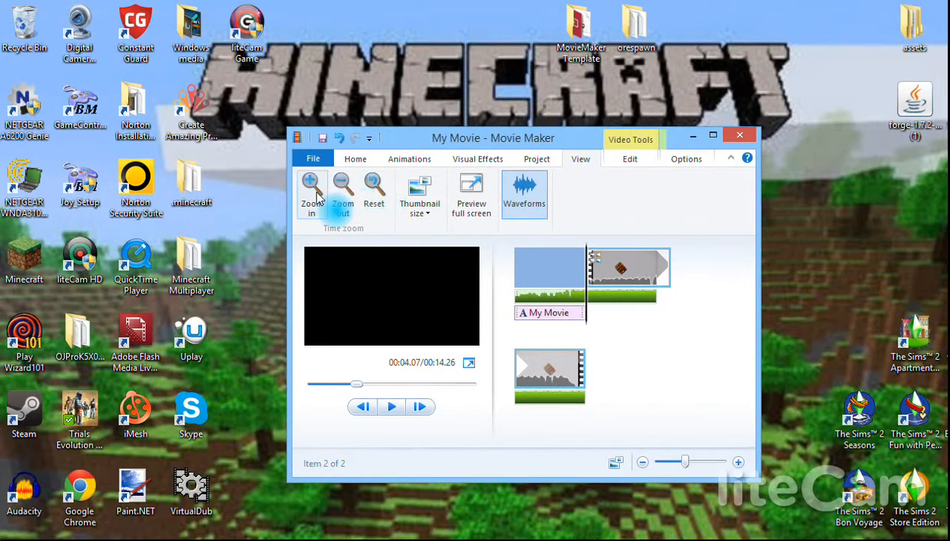
pyautogui.click(421, 203)
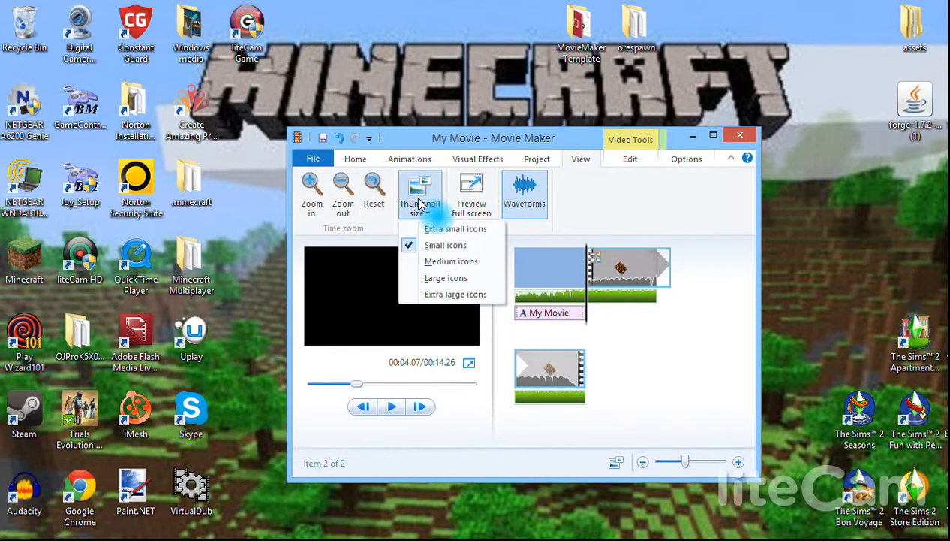
pyautogui.click(455, 208)
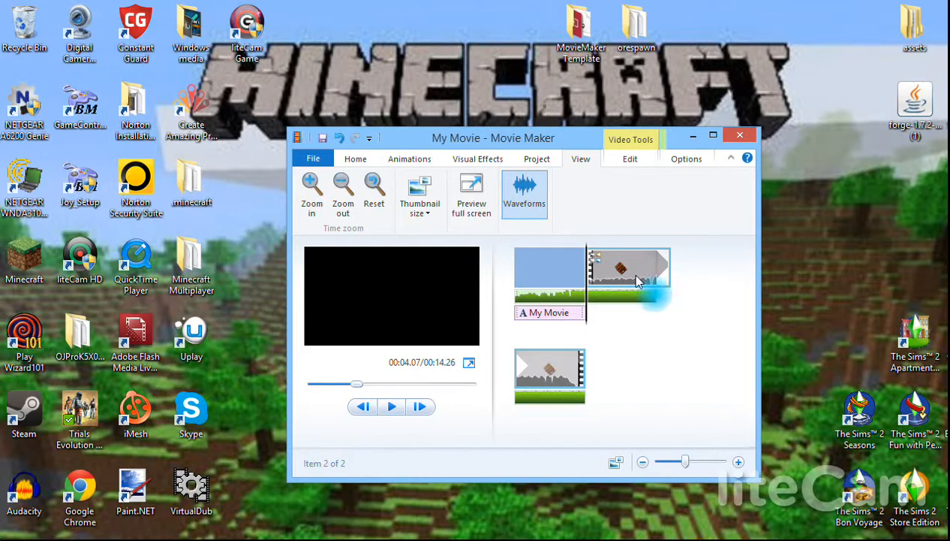
pyautogui.click(542, 198)
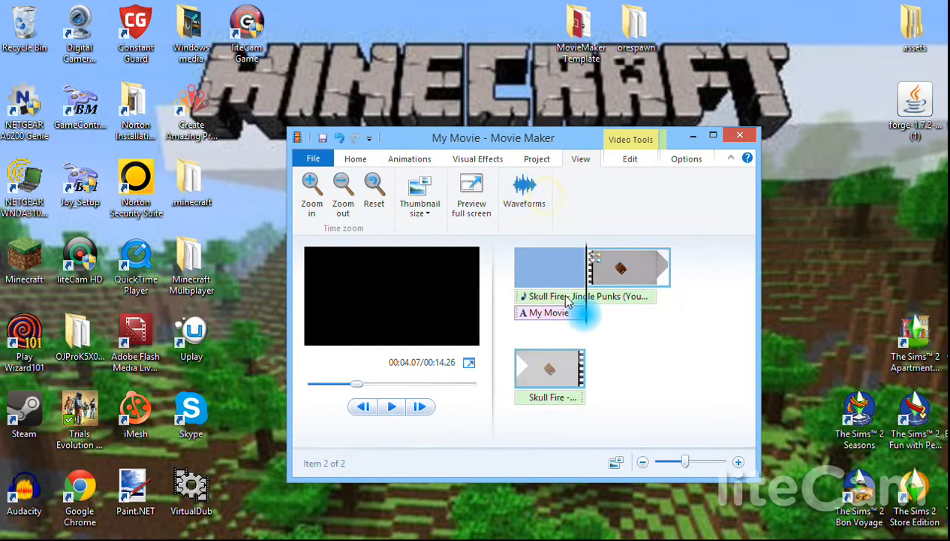
pyautogui.click(535, 197)
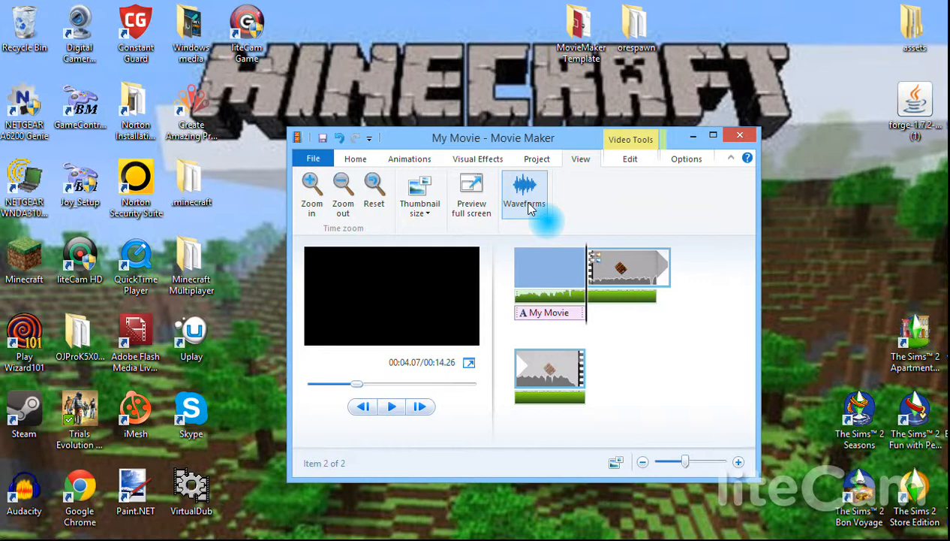
# Step: Look over the video editing tools, the music options, and the project saving and publishing commands without choosing any
pyautogui.click(632, 157)
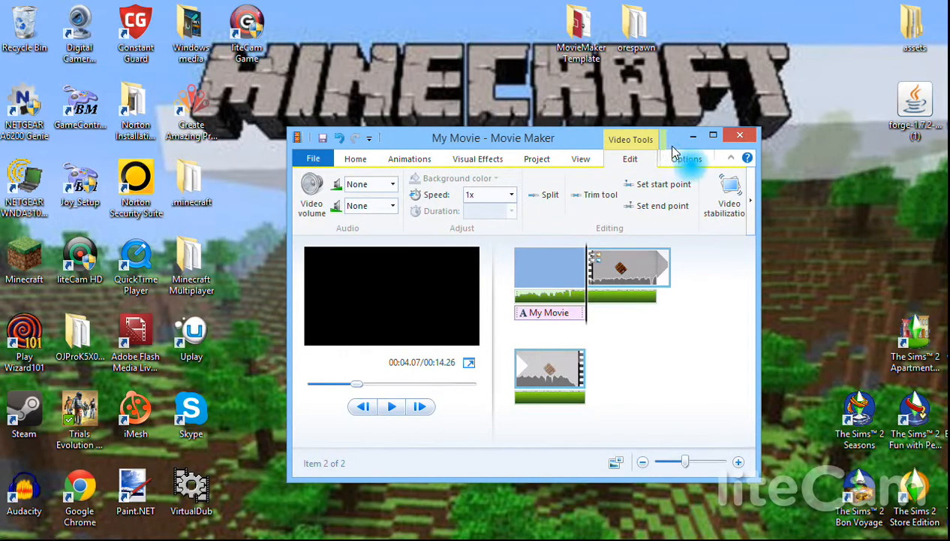
pyautogui.click(675, 154)
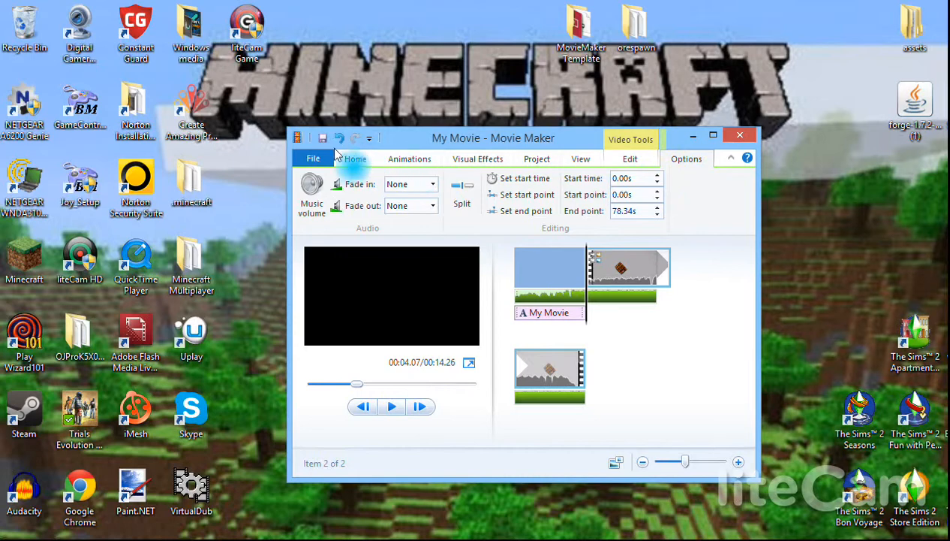
pyautogui.click(310, 158)
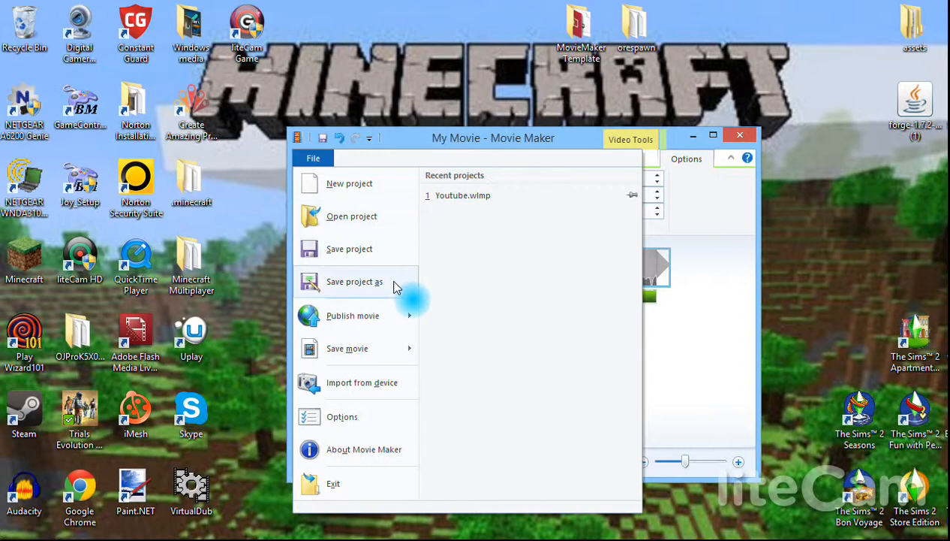
pyautogui.moveTo(398, 328)
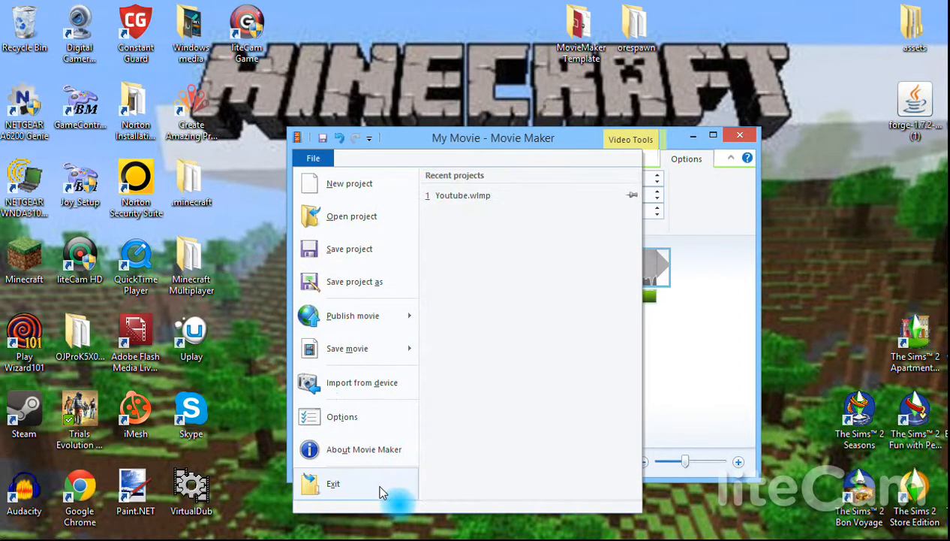
pyautogui.click(787, 337)
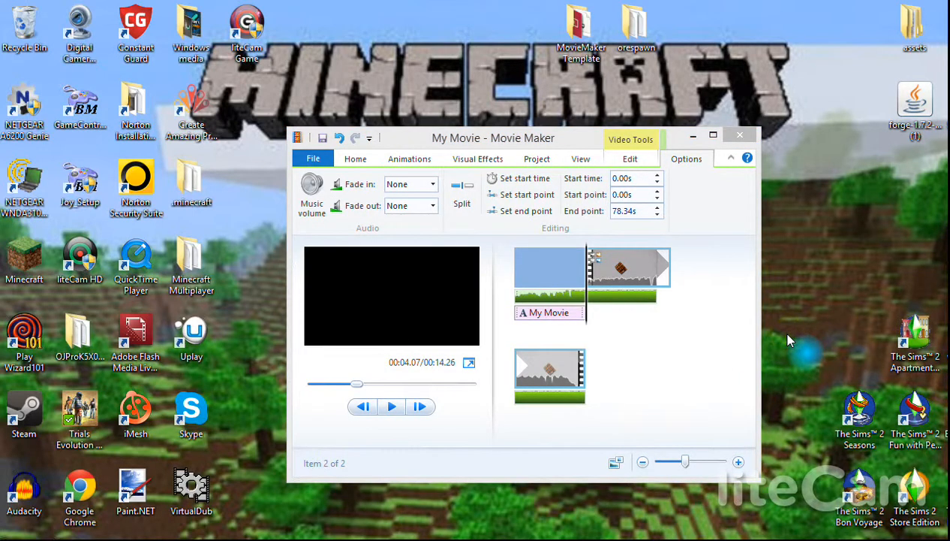